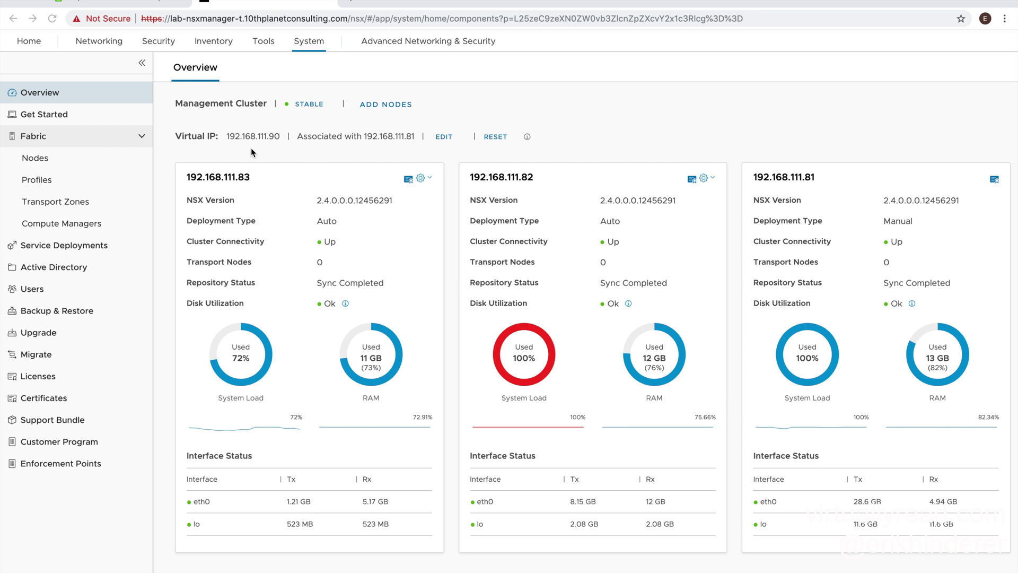
# On Host Transport Nodes, filter to Standalone Hosts (none listed), then switch to lab-vcenter-t hosts
pyautogui.click(35, 161)
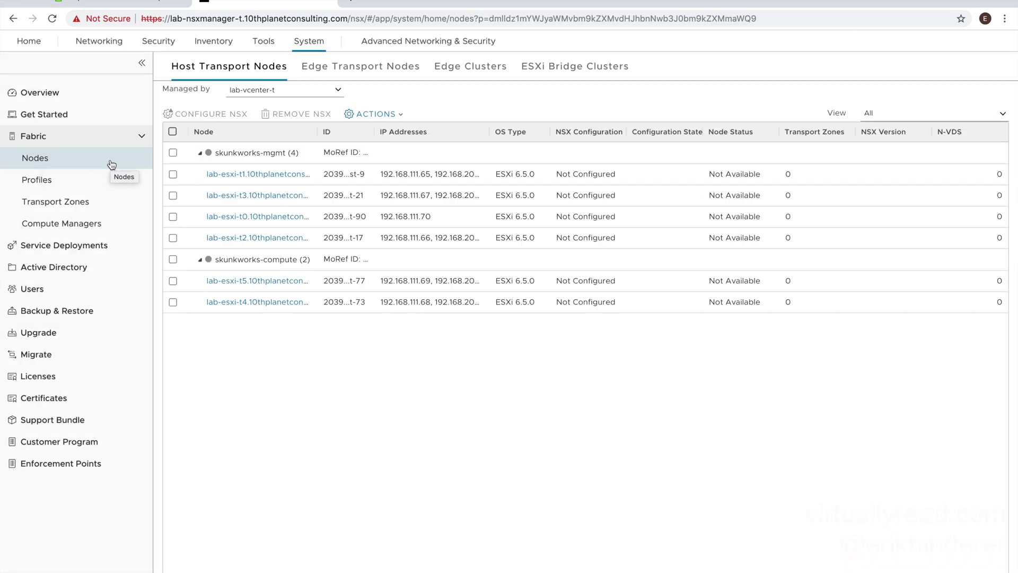
pyautogui.click(278, 90)
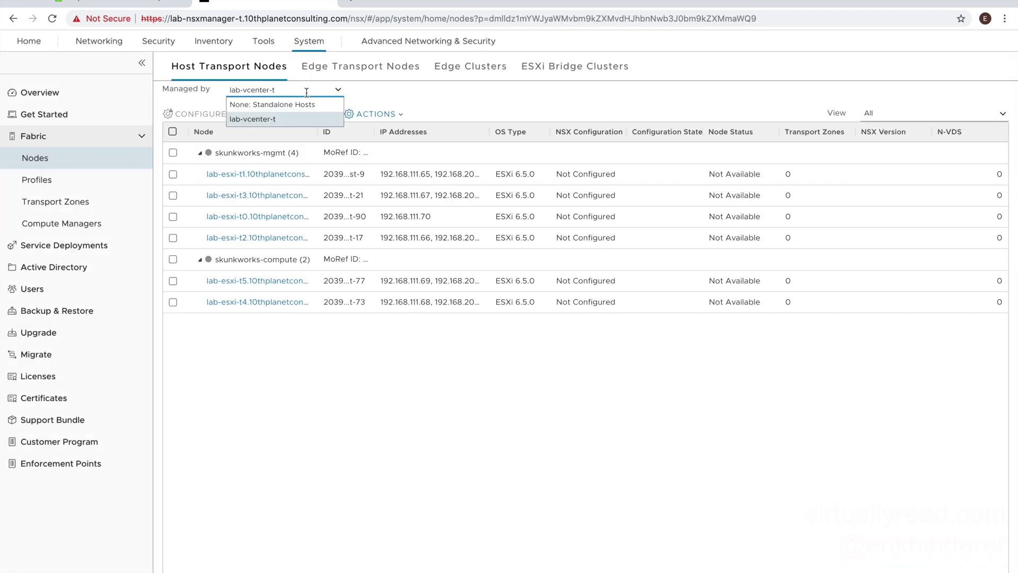
pyautogui.click(253, 106)
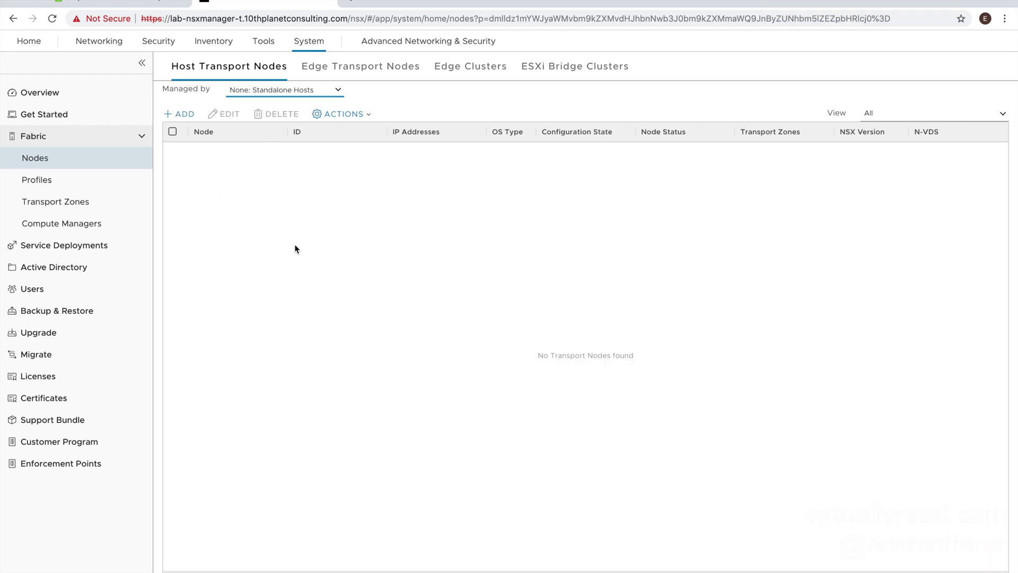
pyautogui.click(338, 90)
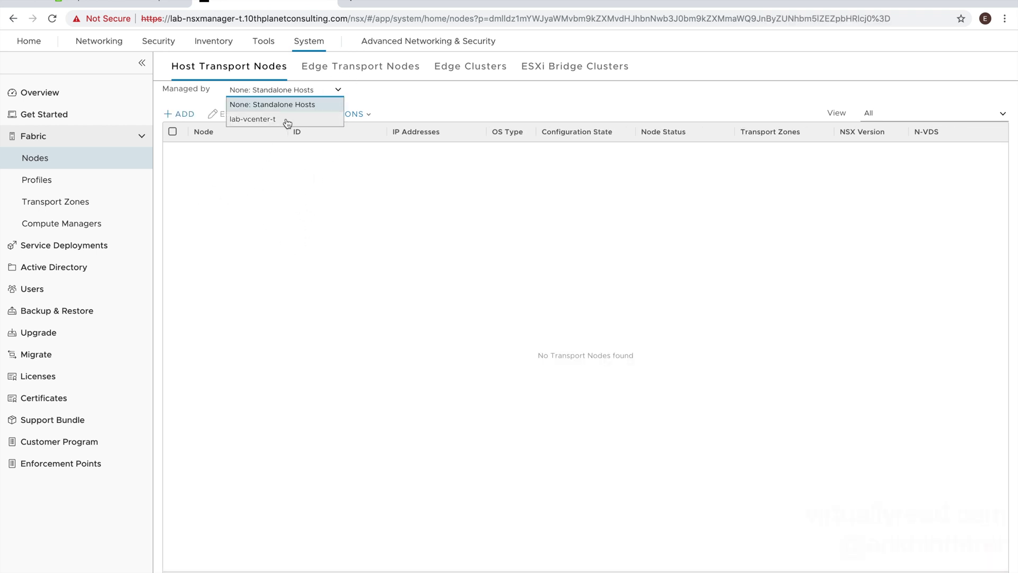
pyautogui.click(255, 123)
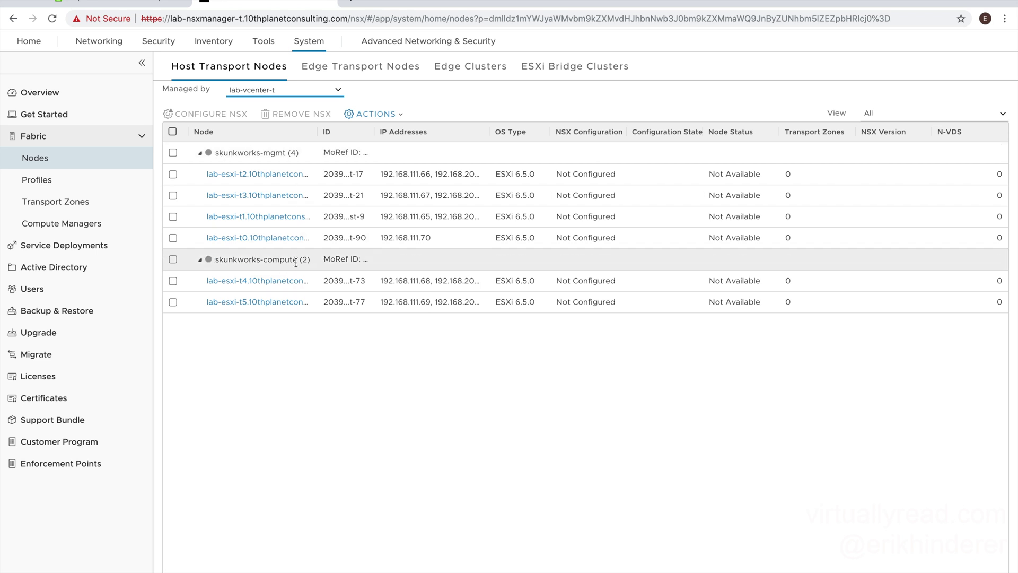
# Select the skunkworks-compute cluster in the lab-vcenter-t host list
pyautogui.click(174, 260)
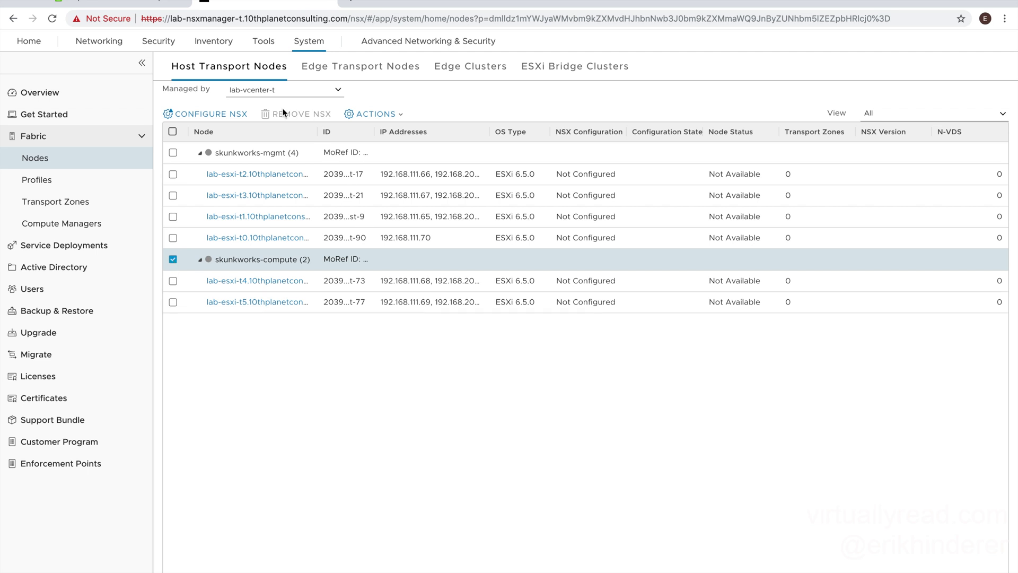
# Configure NSX on skunkworks-compute using a new transport node profile named tnp-vlan
pyautogui.click(208, 114)
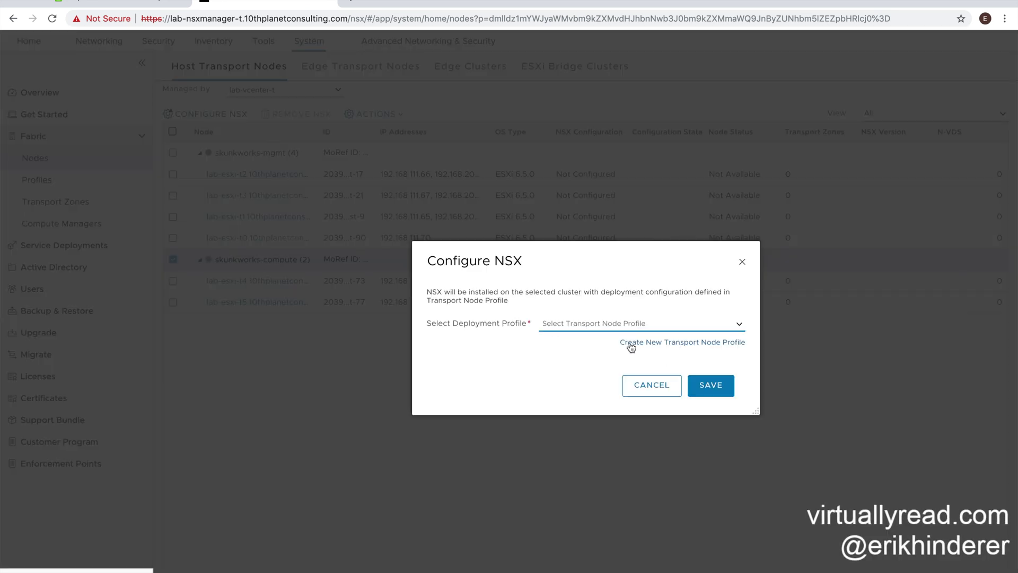
pyautogui.click(723, 343)
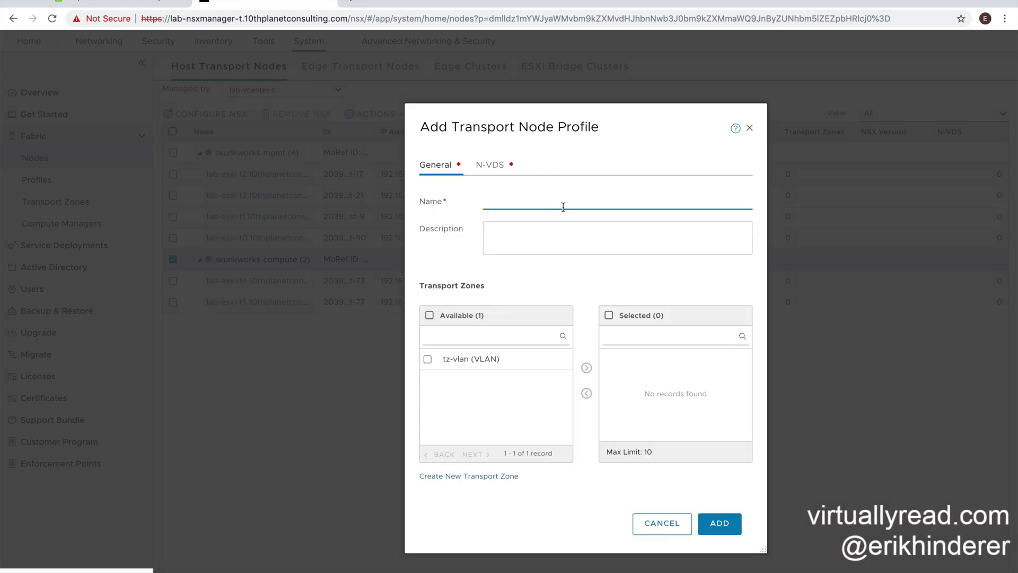
pyautogui.write('tnp')
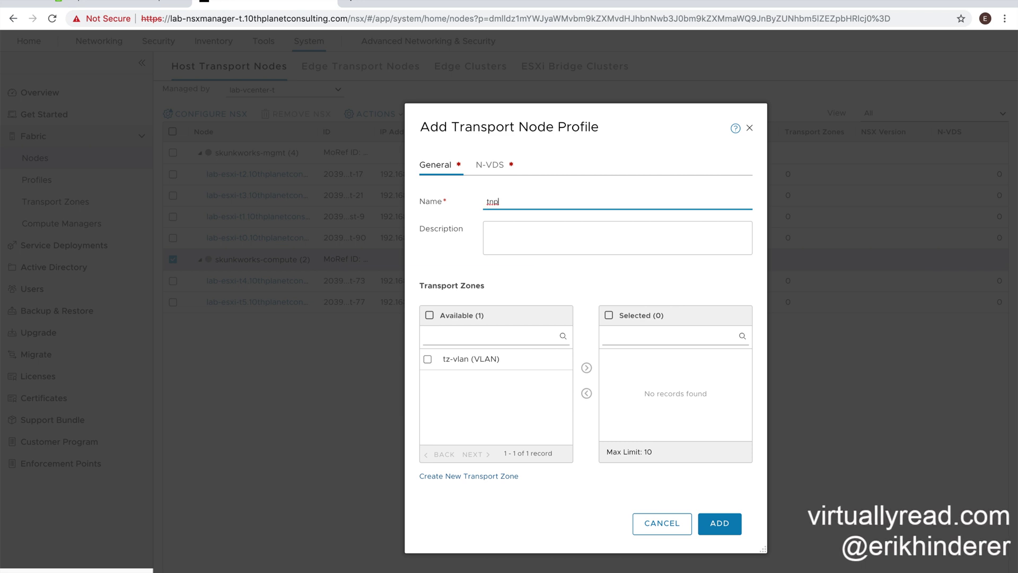
pyautogui.write('-')
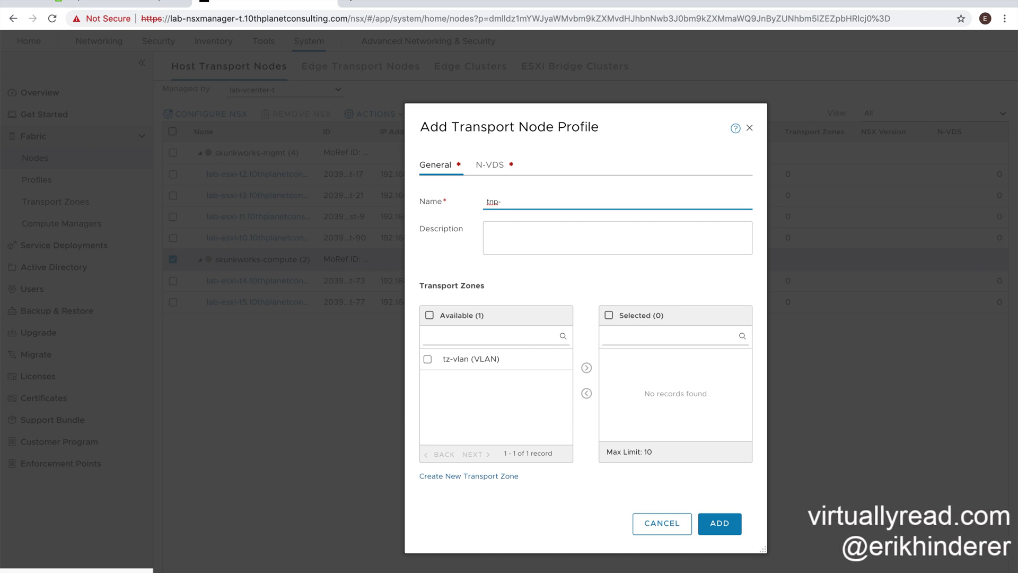
pyautogui.write('vlan')
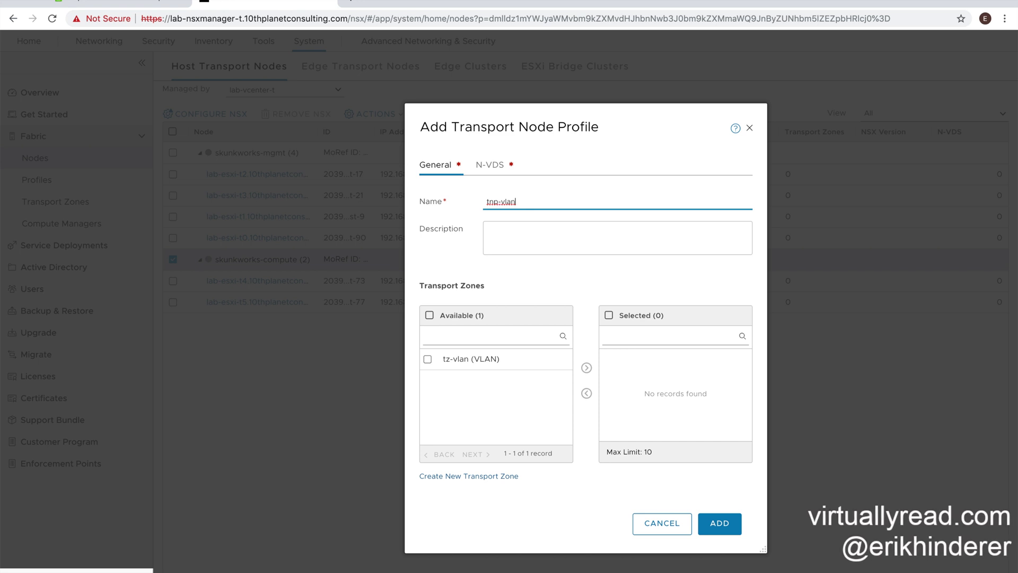
pyautogui.press('BackSpace')
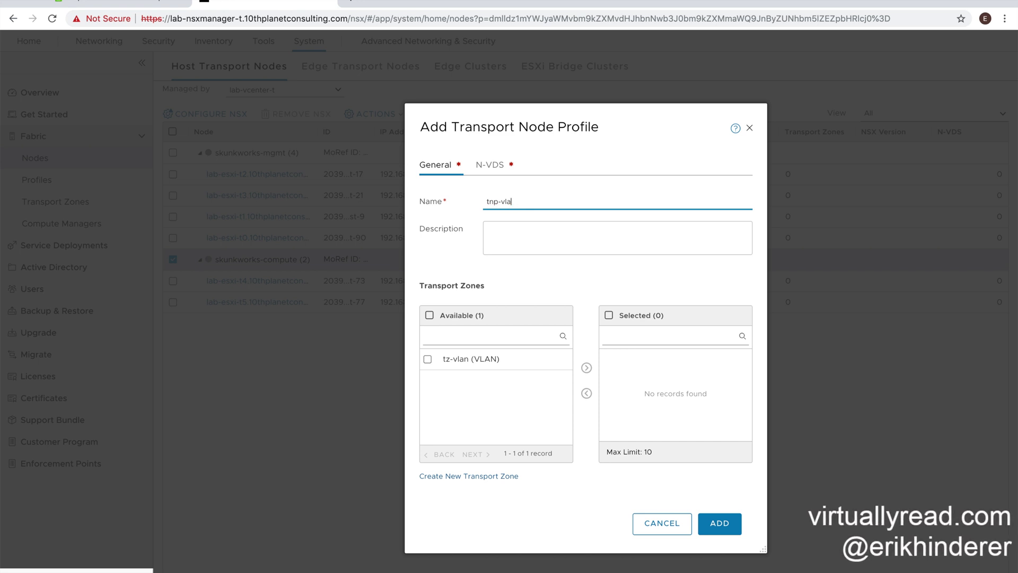
pyautogui.write('n')
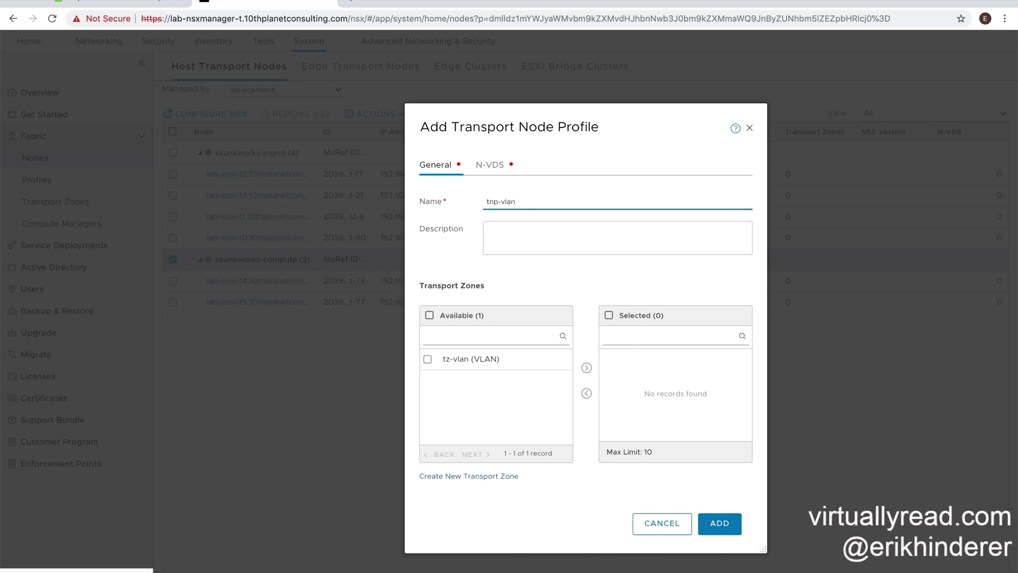
pyautogui.press('BackSpace')
pyautogui.press('BackSpace')
pyautogui.press('BackSpace')
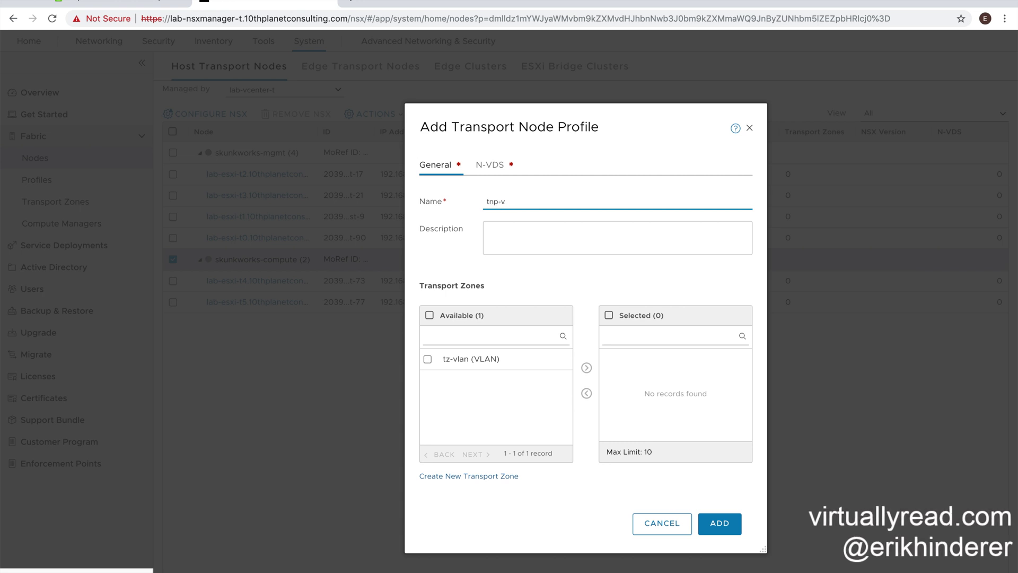
pyautogui.write('lan')
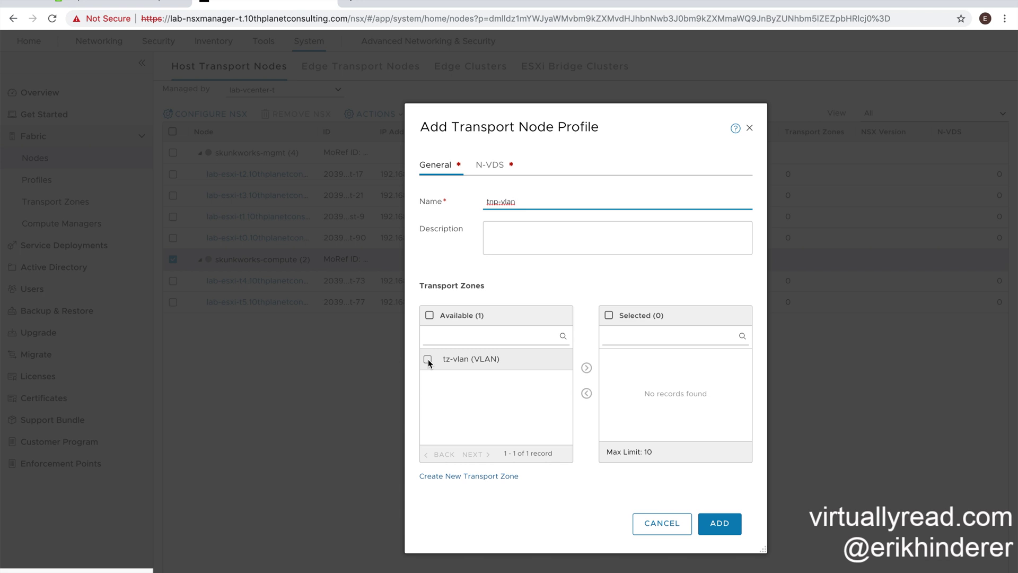
pyautogui.click(451, 477)
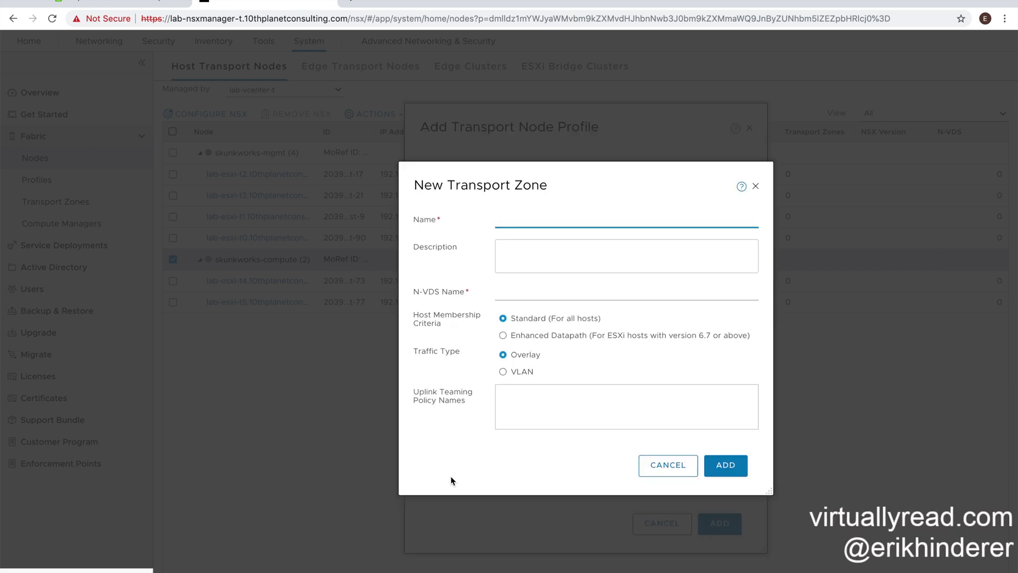
# Add a VLAN transport zone tz-vlan-backed with N-VDS nvds-tz-vlan to the tnp-vlan profile
pyautogui.write('tz')
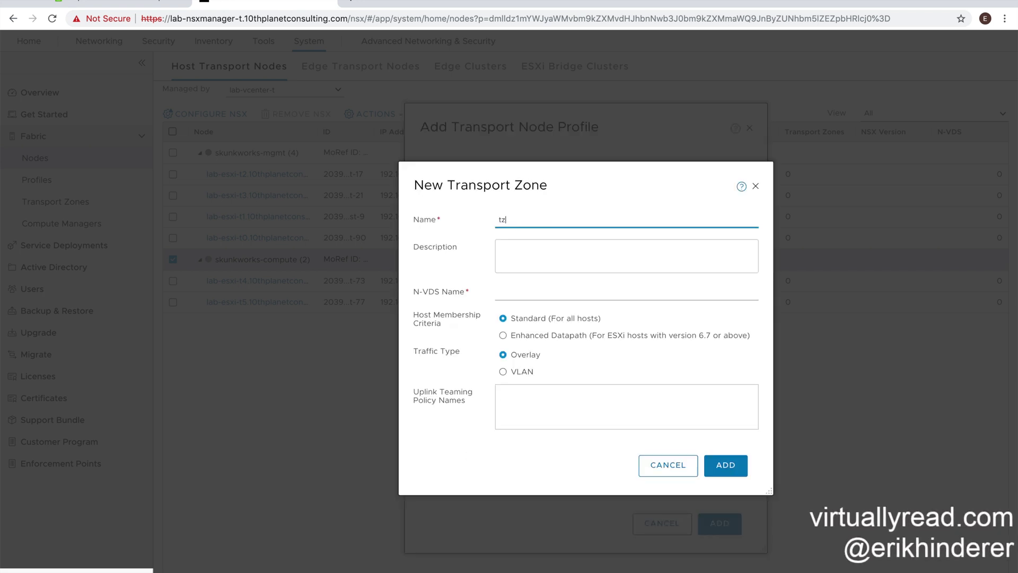
pyautogui.write('-vlan')
pyautogui.press('BackSpace')
pyautogui.press('BackSpace')
pyautogui.press('BackSpace')
pyautogui.press('BackSpace')
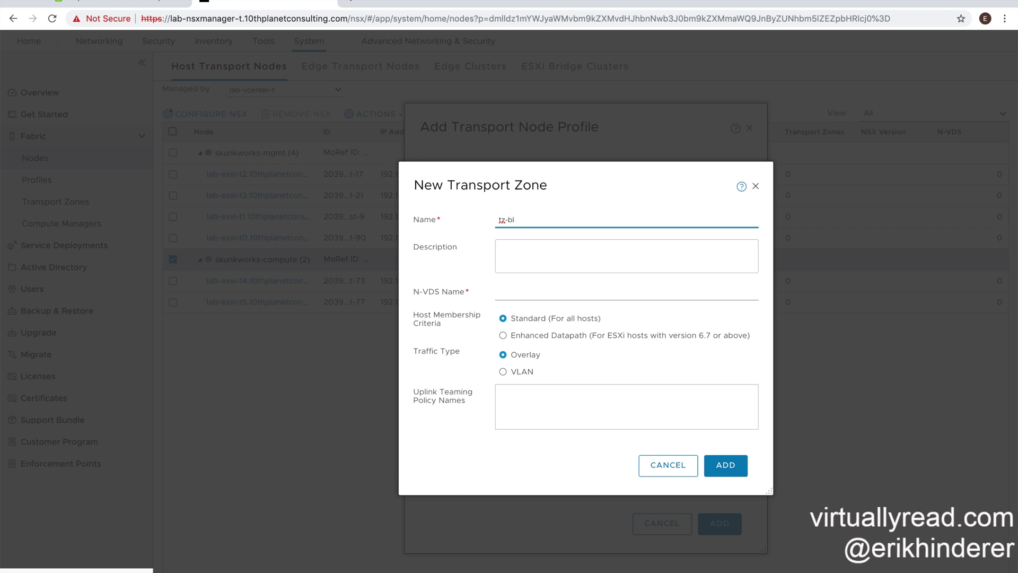
pyautogui.write('vlan-back')
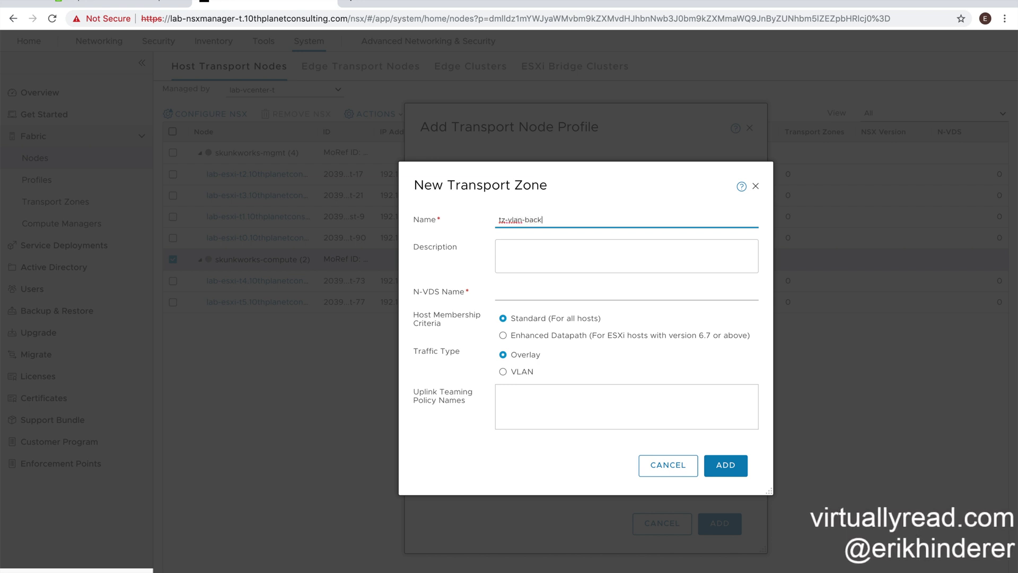
pyautogui.write('ed')
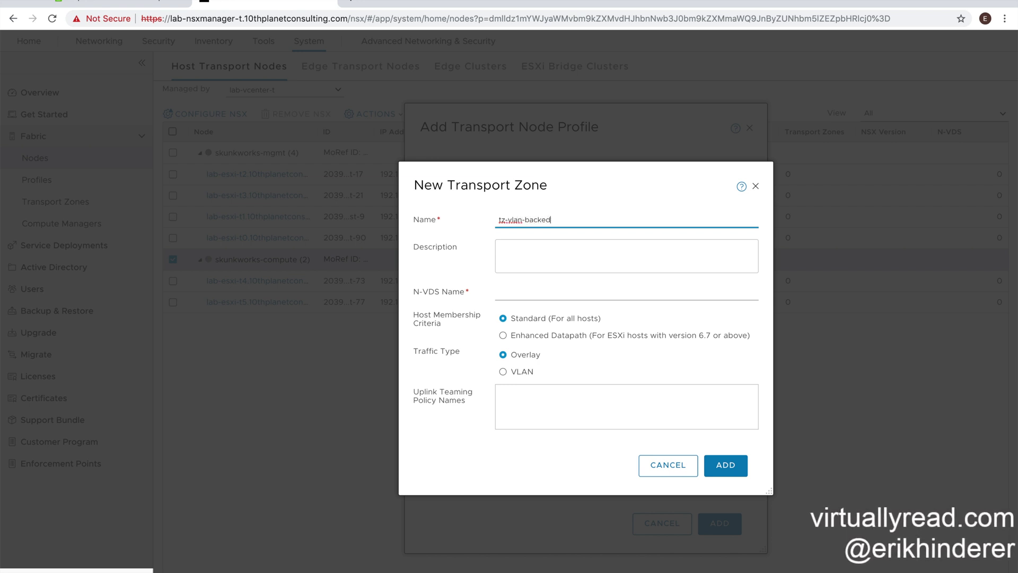
pyautogui.click(503, 372)
pyautogui.click(507, 294)
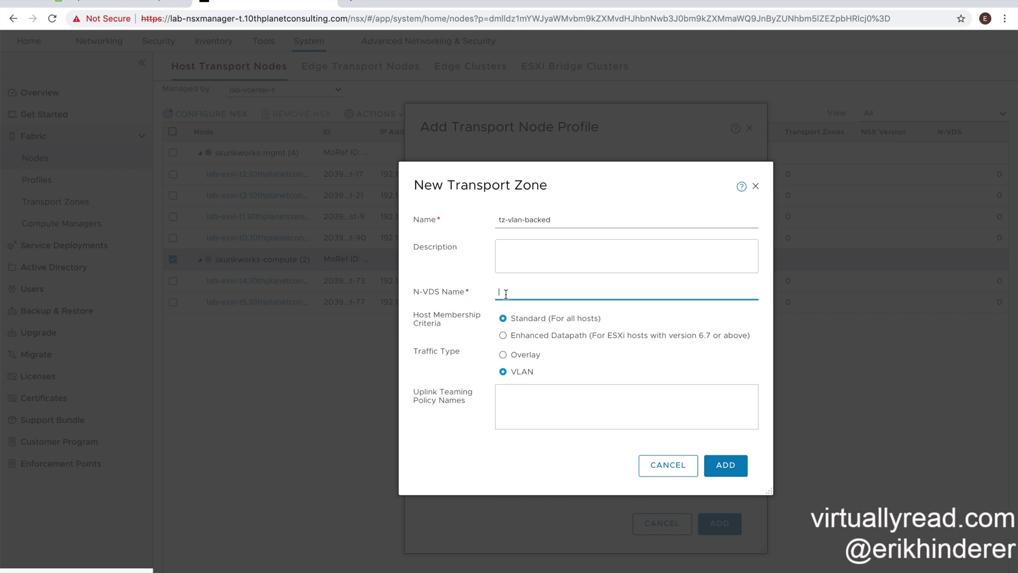
pyautogui.write('nvds')
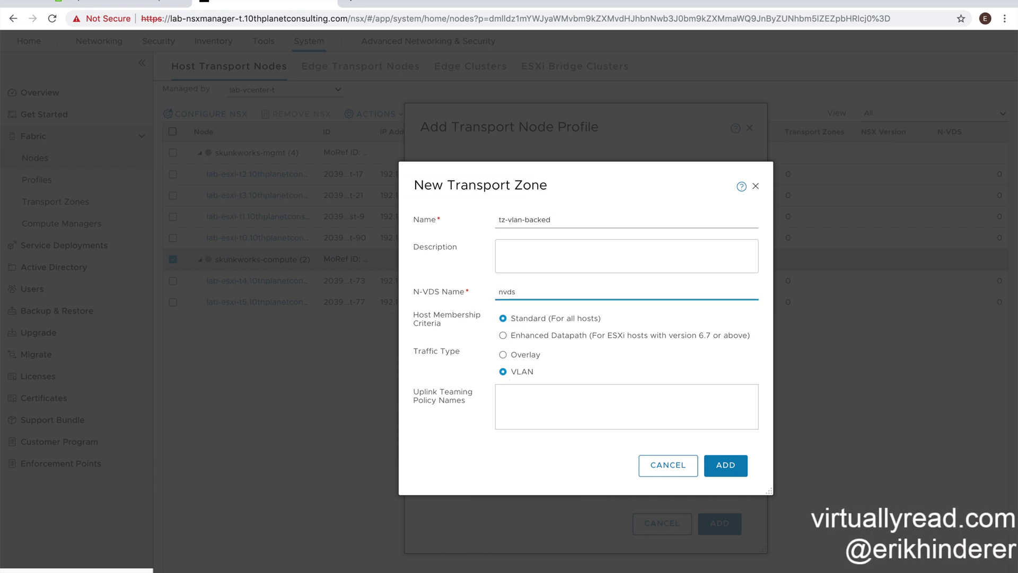
pyautogui.write('-t')
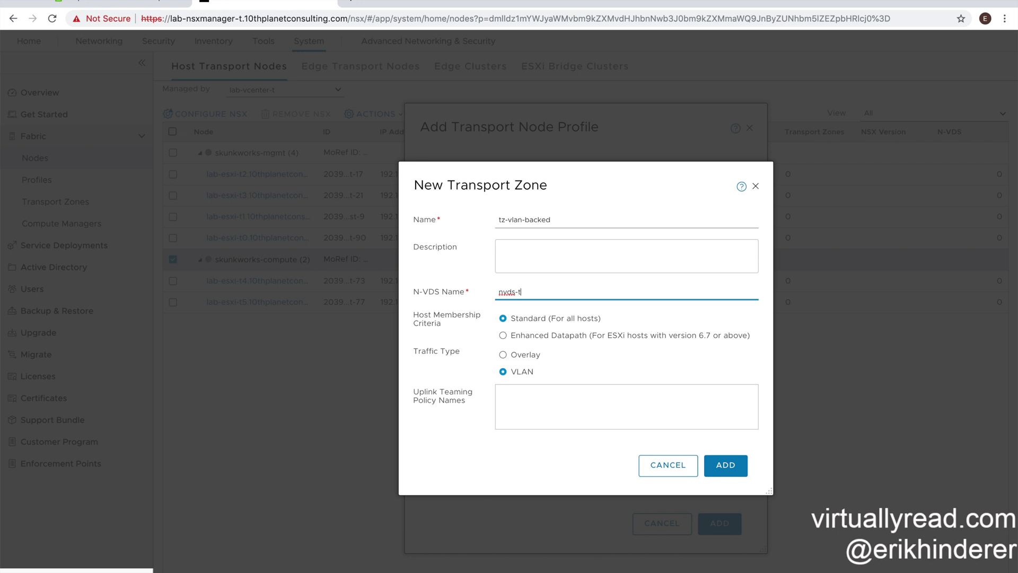
pyautogui.write('xz-')
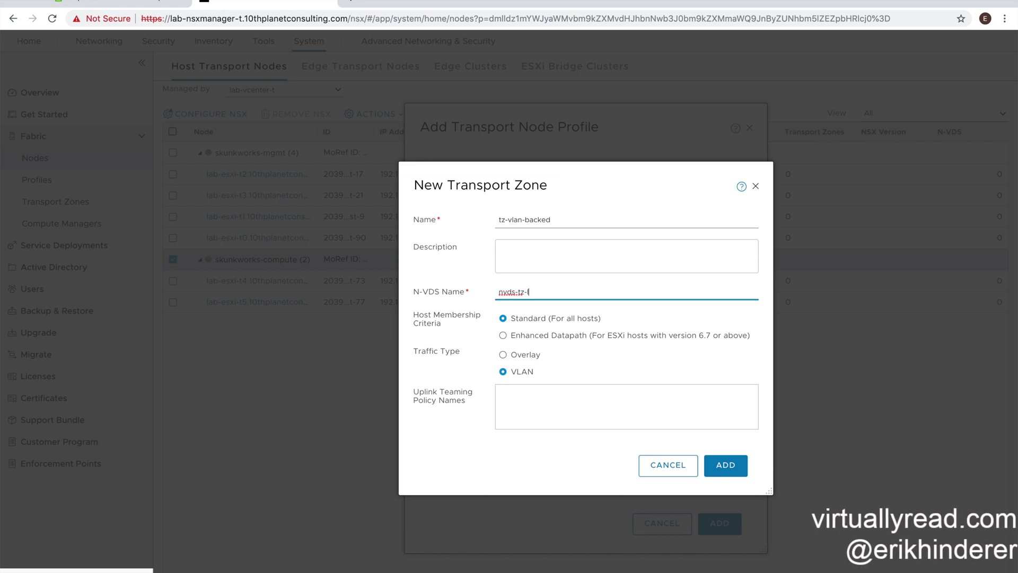
pyautogui.write('vlan')
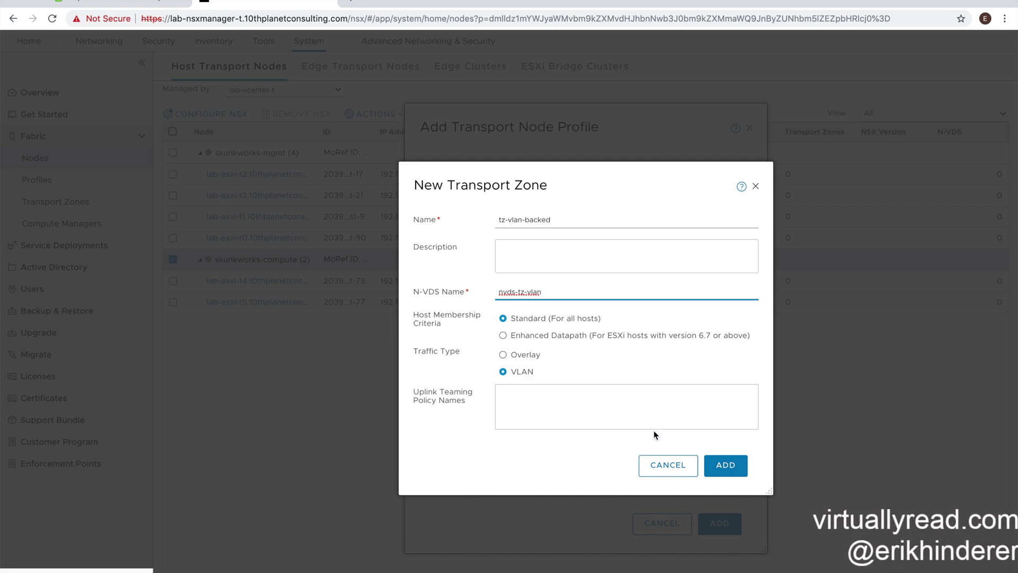
pyautogui.click(724, 467)
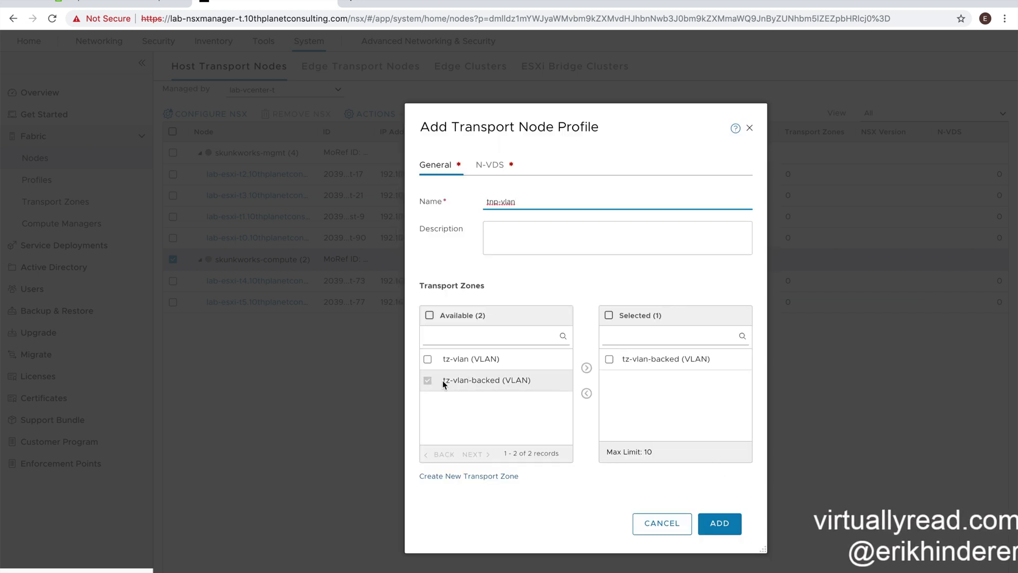
# On the N-VDS tab, choose nvds-tz-vlan and NIOC profile nsx-default-nioc-hostswitch-profile
pyautogui.click(490, 168)
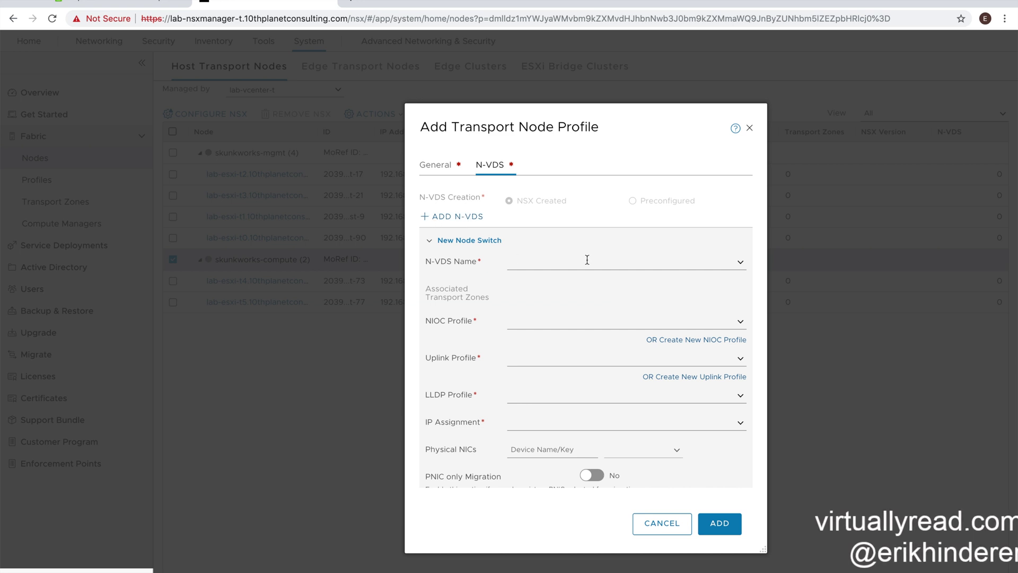
pyautogui.click(741, 265)
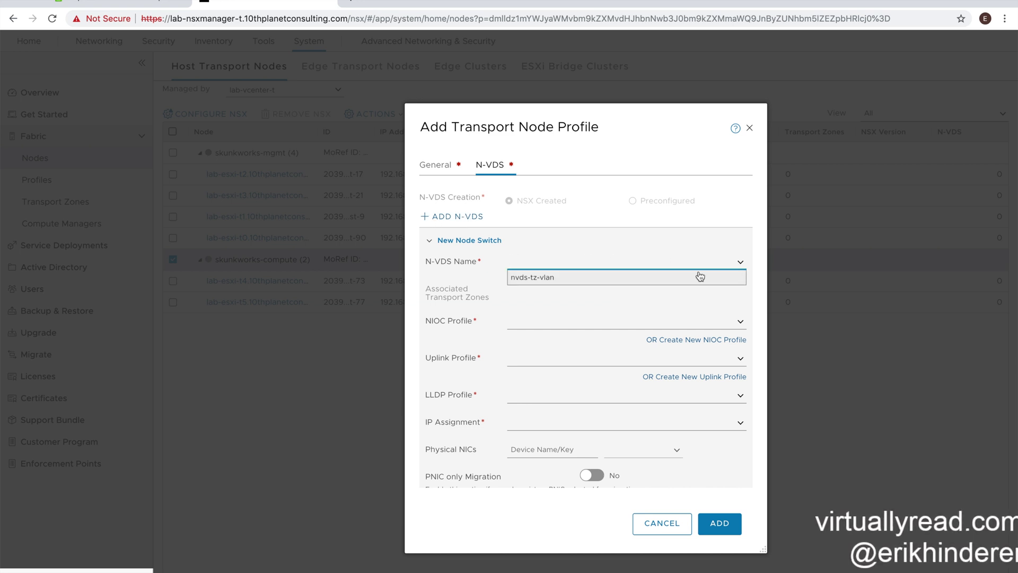
pyautogui.click(547, 284)
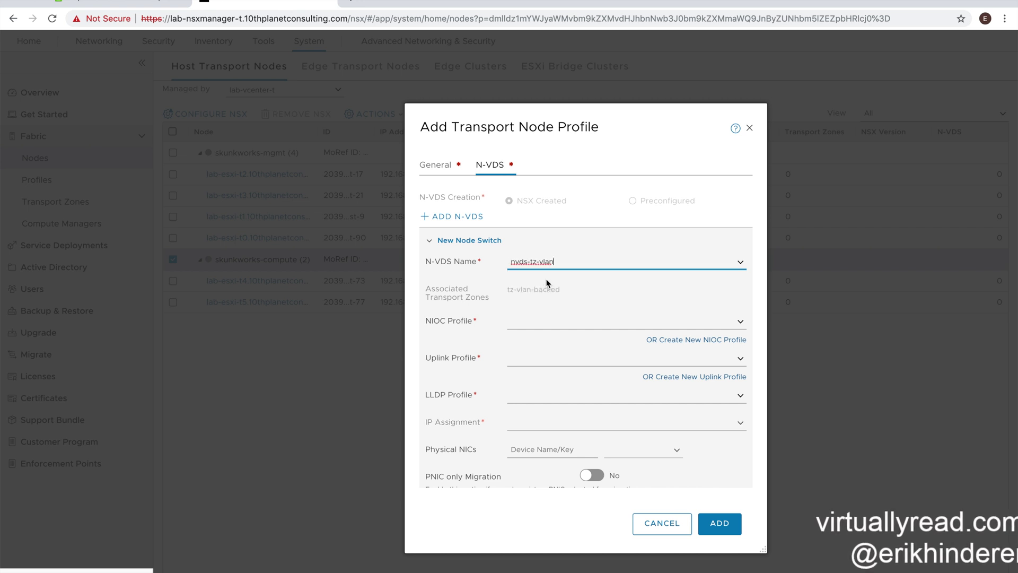
pyautogui.click(740, 322)
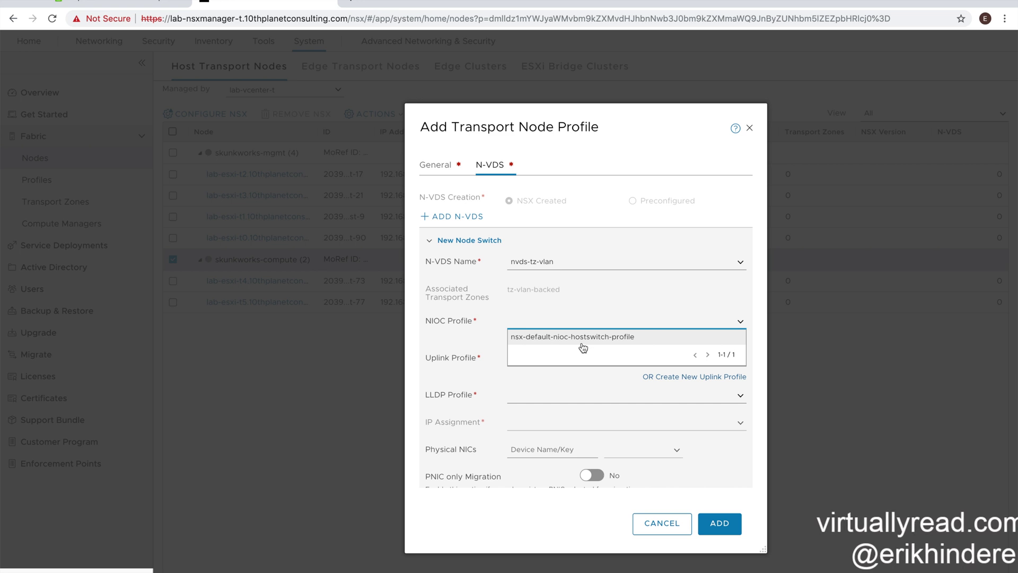
pyautogui.click(627, 337)
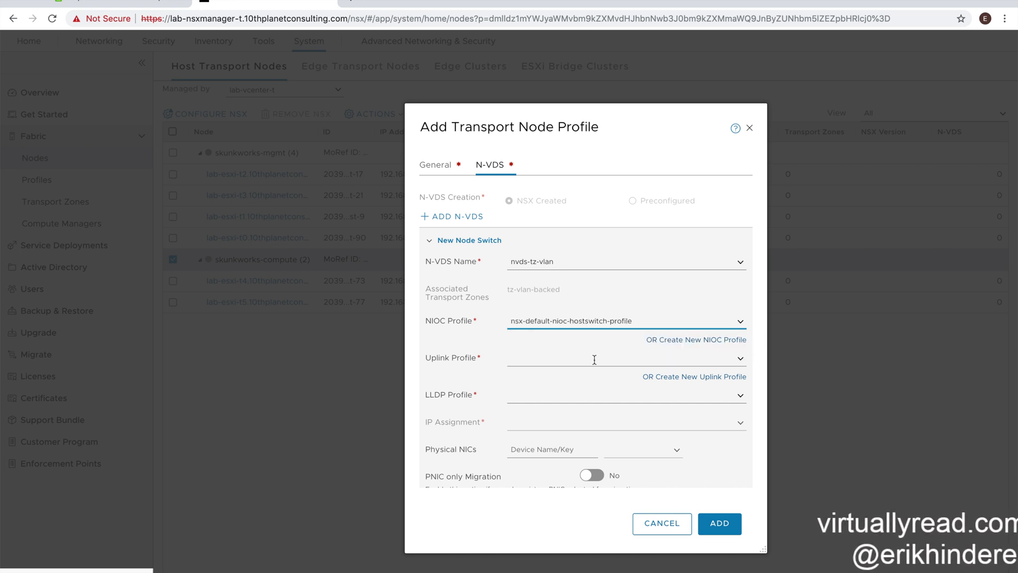
# Create a new uplink profile named uplink-profile-tz-vlan-backed
pyautogui.click(689, 376)
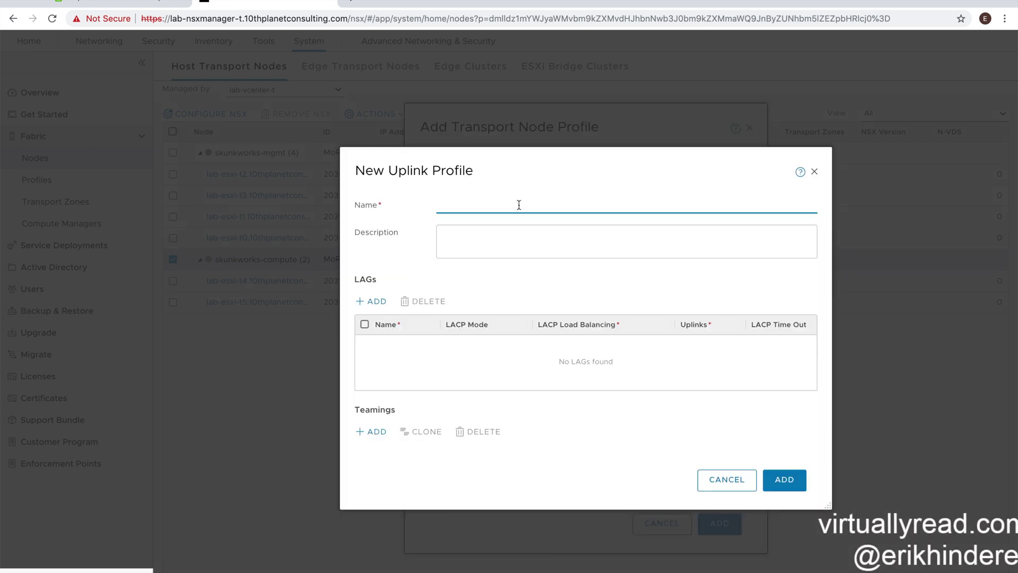
pyautogui.write('up')
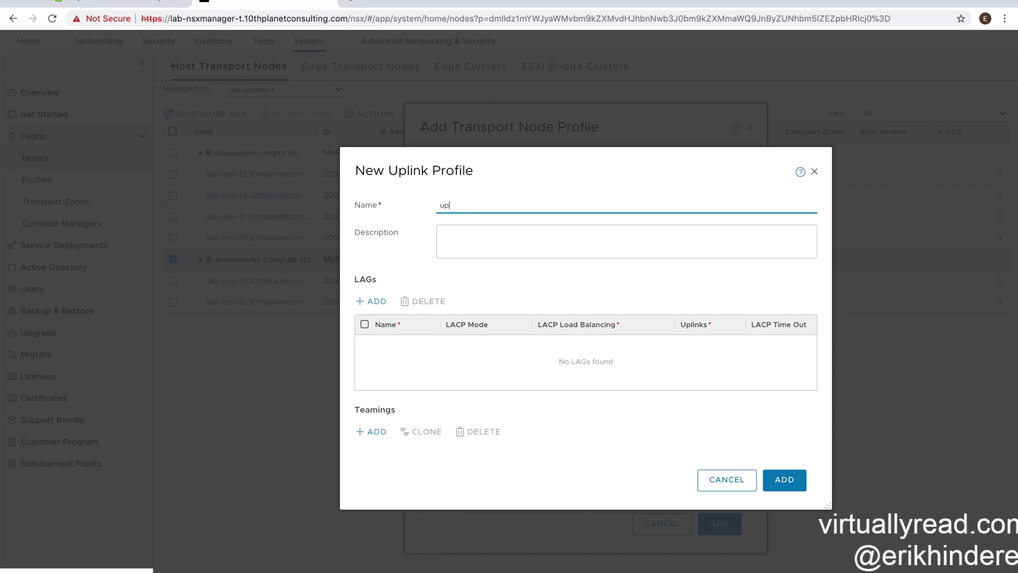
pyautogui.write('line')
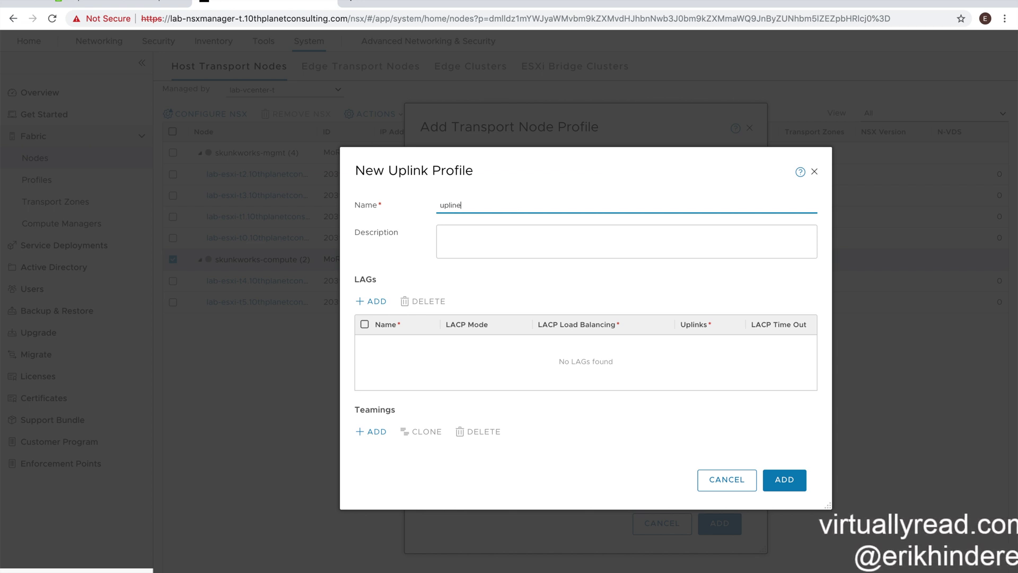
pyautogui.press('BackSpace')
pyautogui.write('k-')
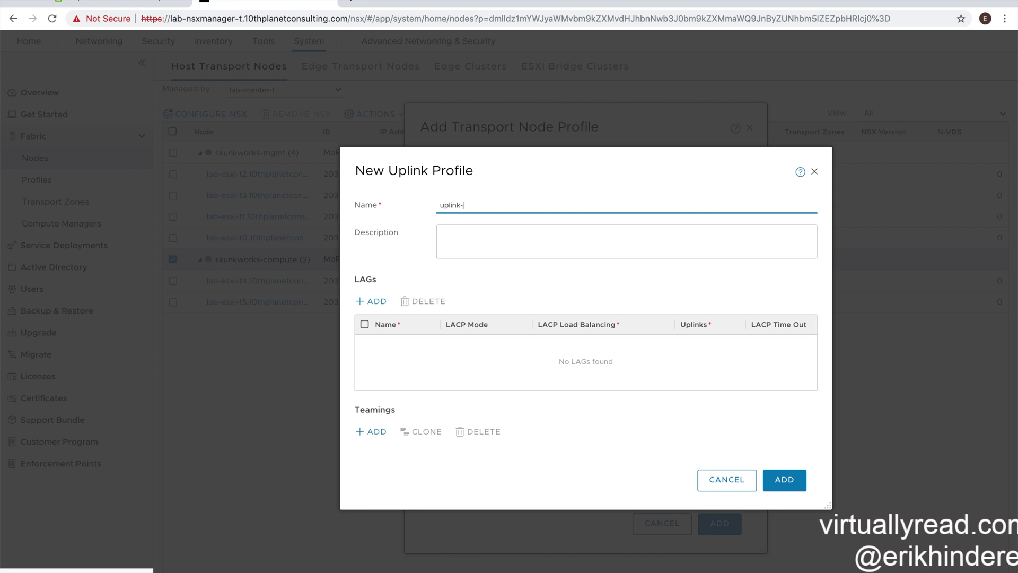
pyautogui.write('profile-')
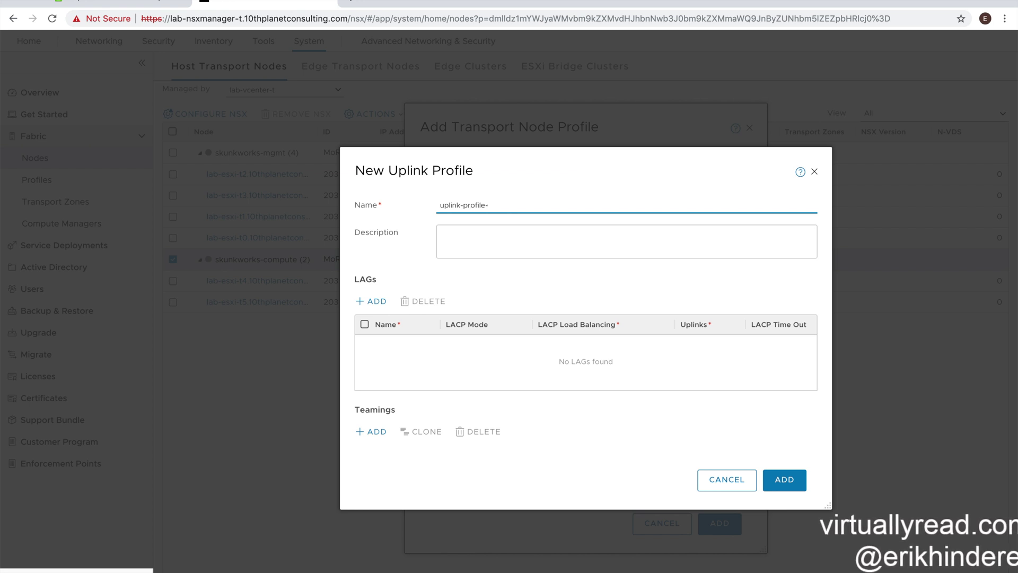
pyautogui.write('tz')
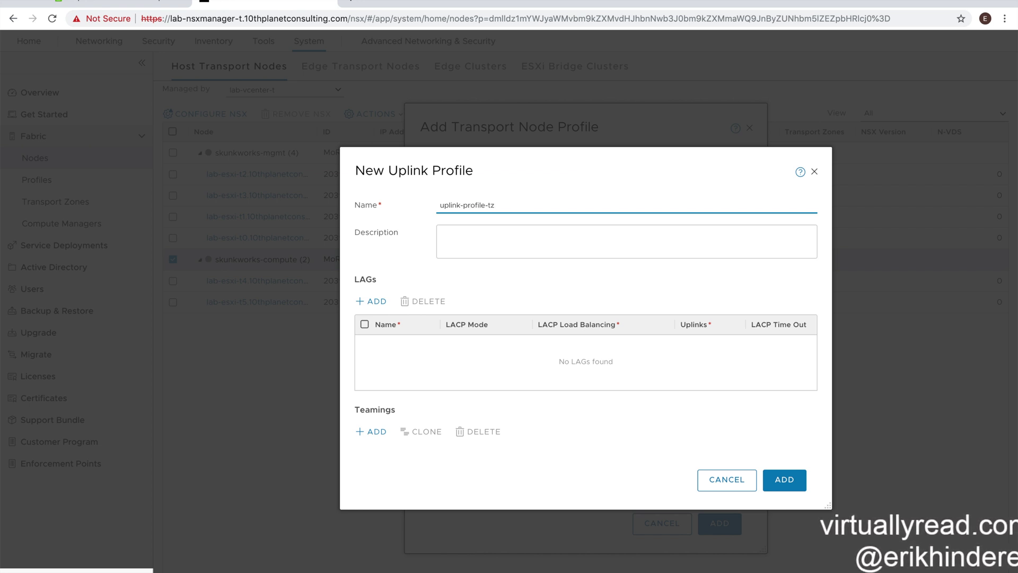
pyautogui.write('-vlan-backed')
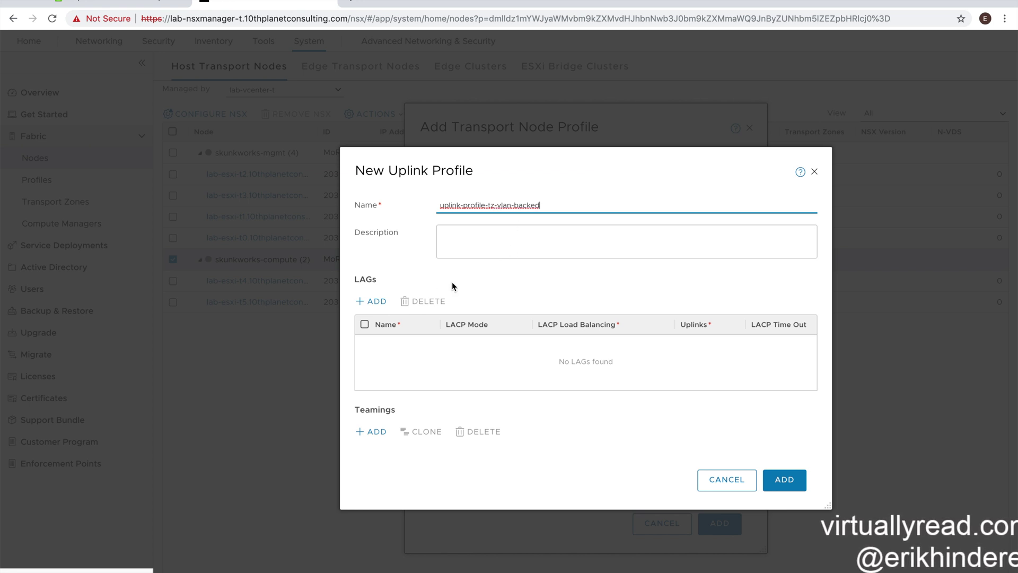
pyautogui.scroll(-3, 407, 295)
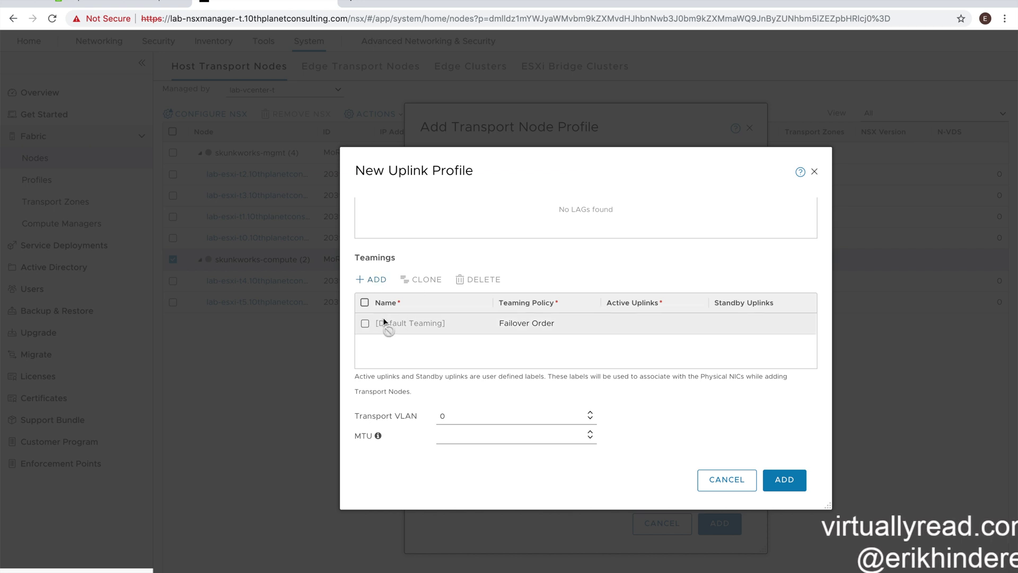
# Set Default Teaming to Load balance source, then check the host's physical adapters in vSphere Client
pyautogui.click(435, 328)
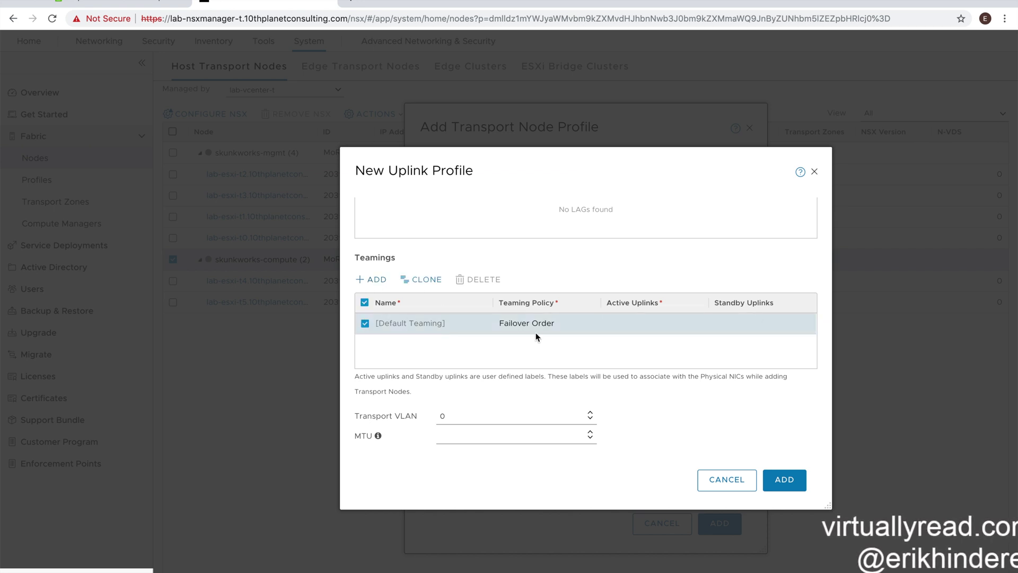
pyautogui.click(598, 323)
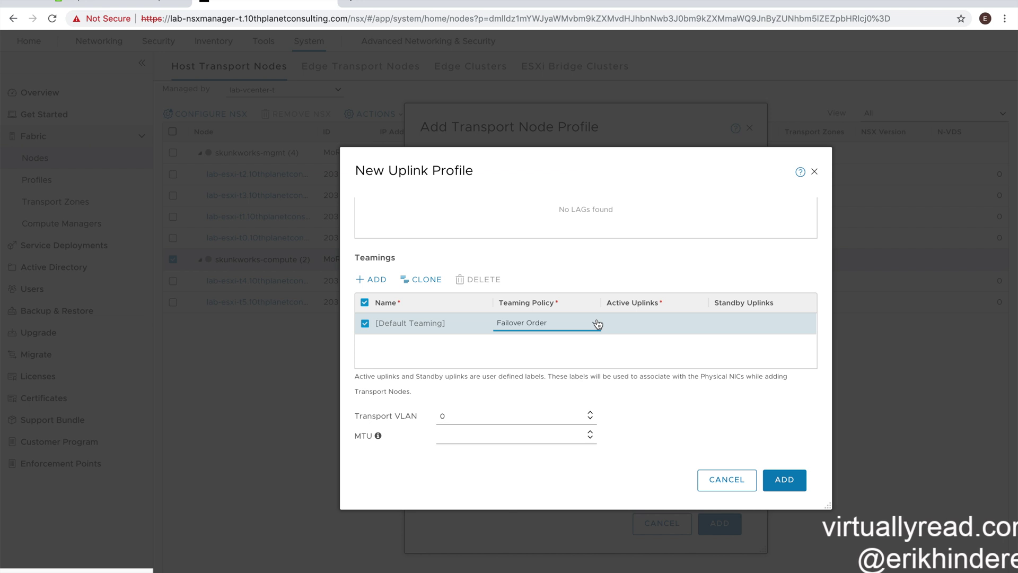
pyautogui.click(596, 325)
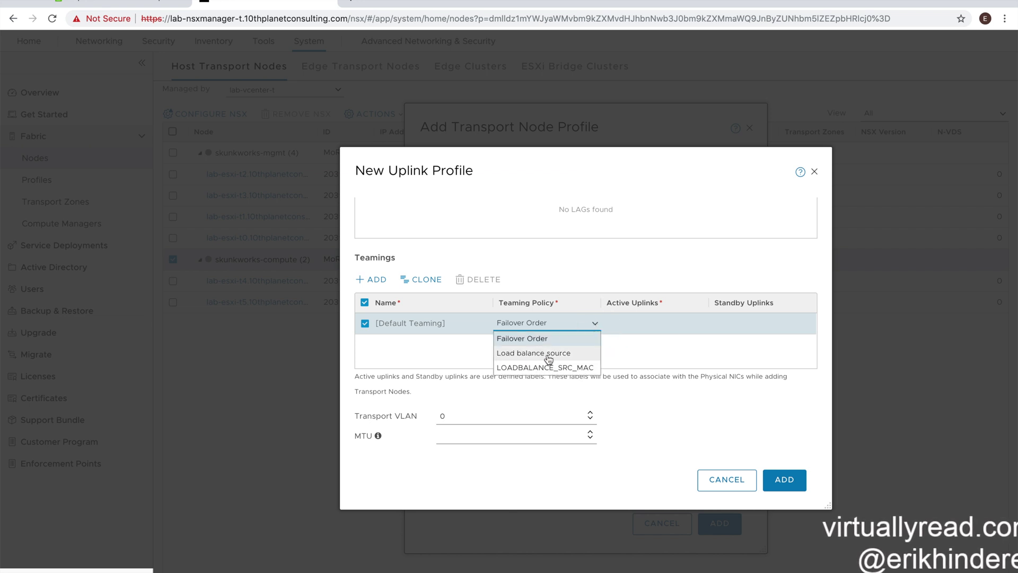
pyautogui.click(566, 353)
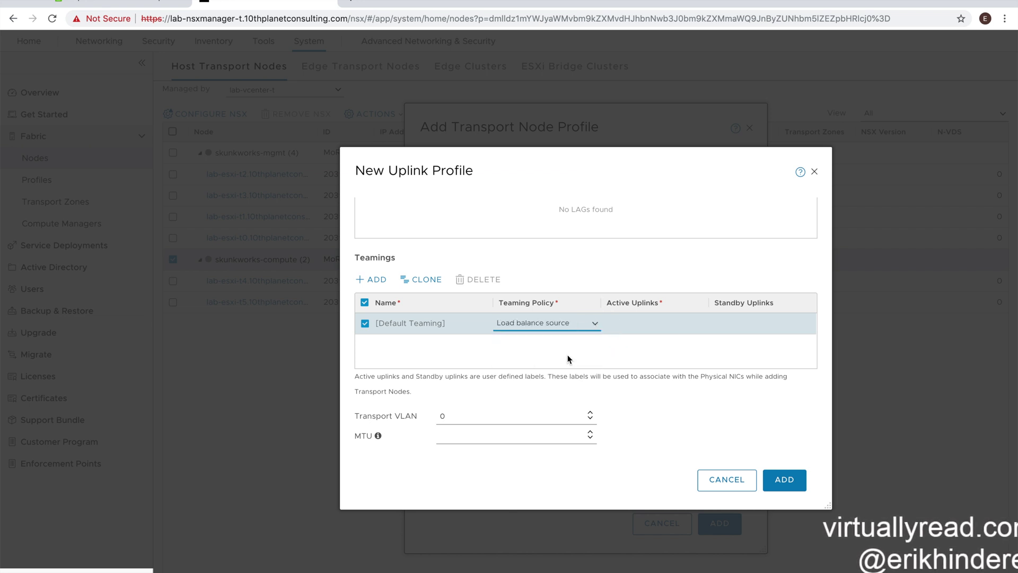
pyautogui.click(663, 324)
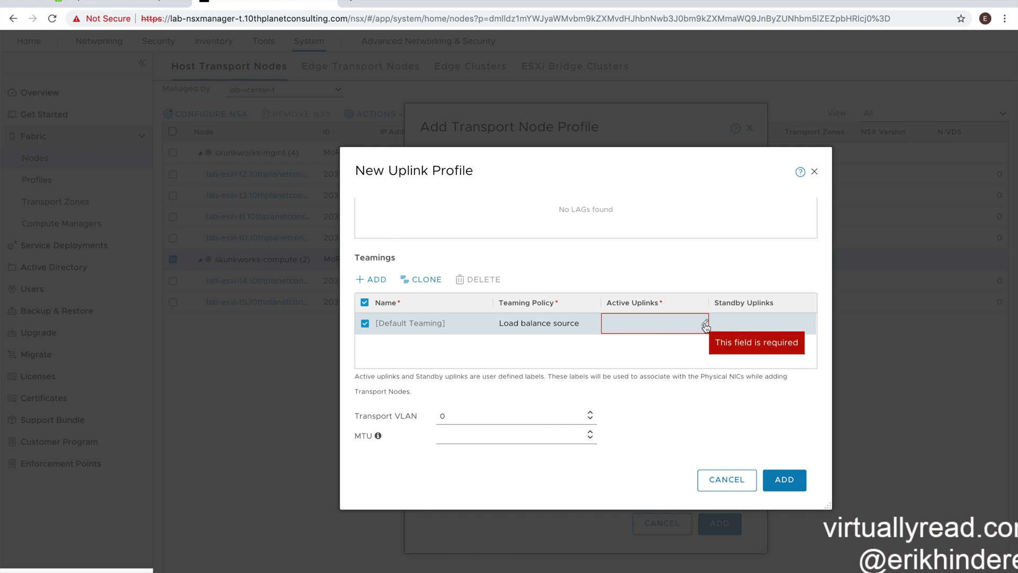
pyautogui.click(131, 6)
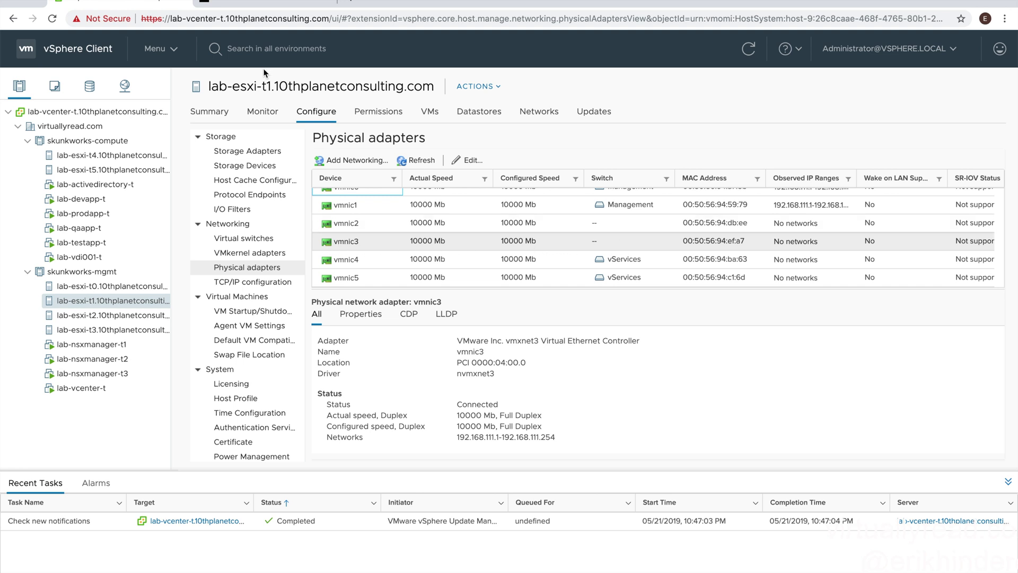
pyautogui.click(270, 7)
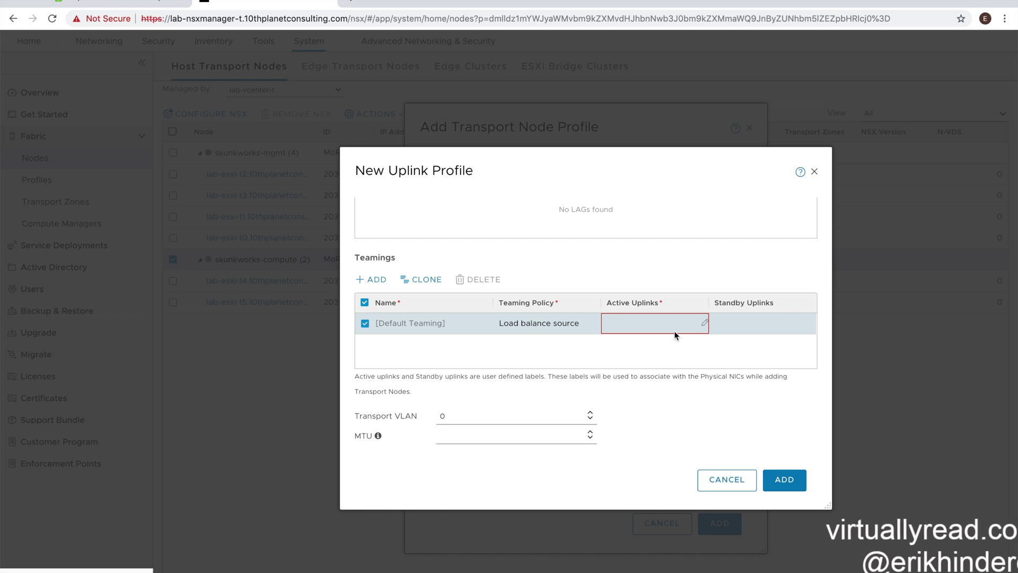
# Set active uplinks vmnic2,vmnic3, leave MTU at its default, and save the uplink profile
pyautogui.click(704, 322)
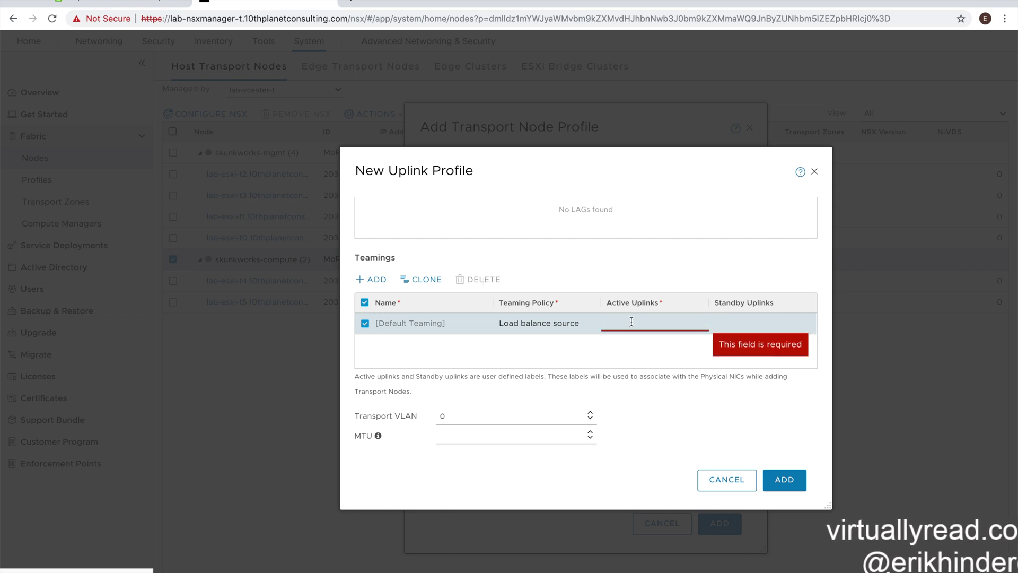
pyautogui.write('vmnic2')
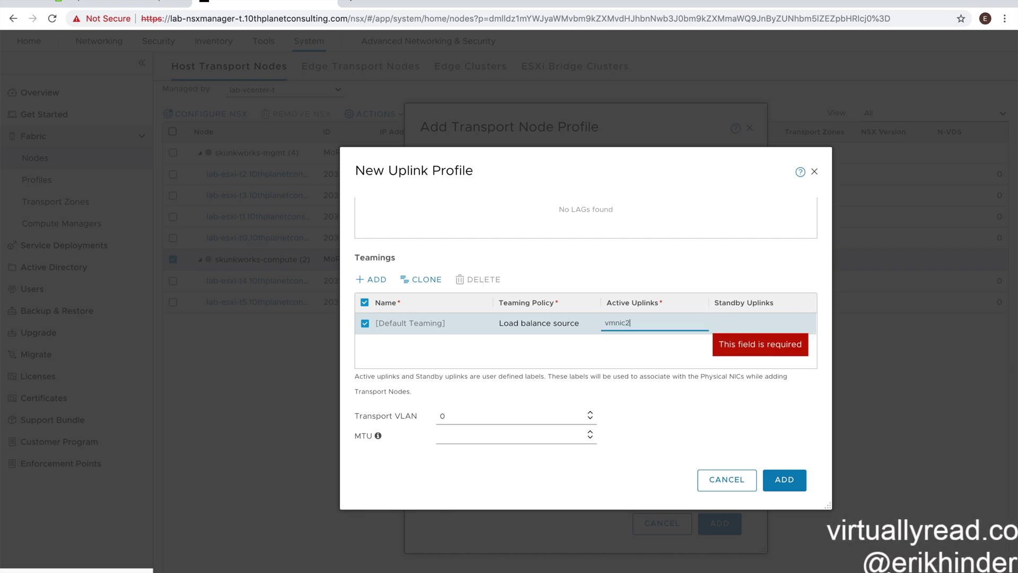
pyautogui.write('.vmnic3')
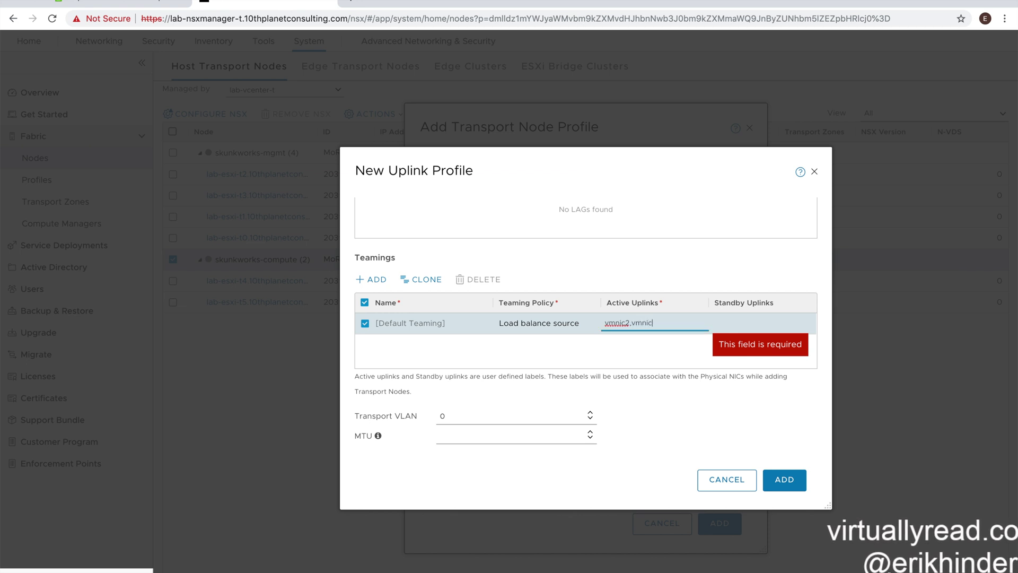
pyautogui.click(641, 396)
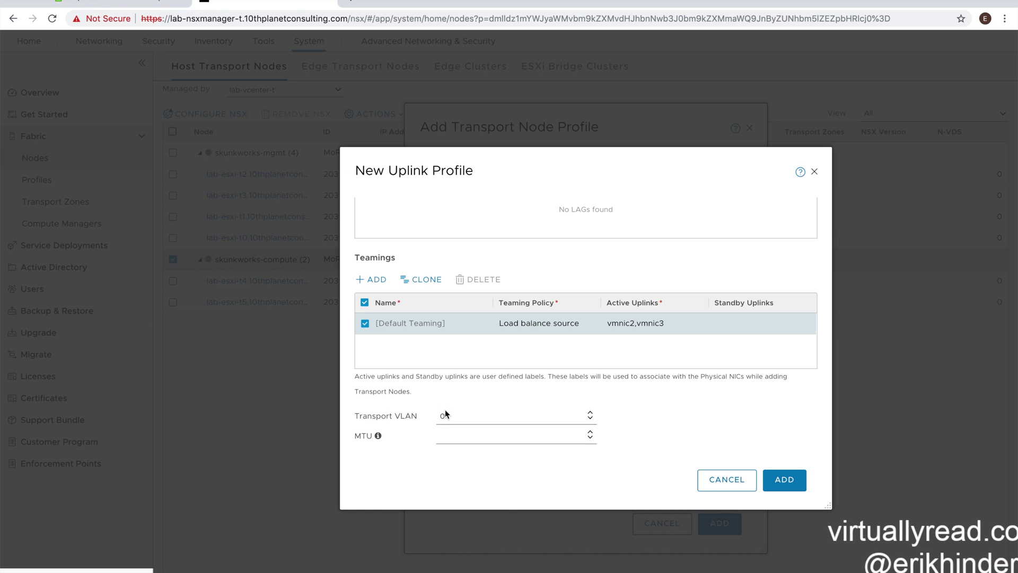
pyautogui.click(378, 437)
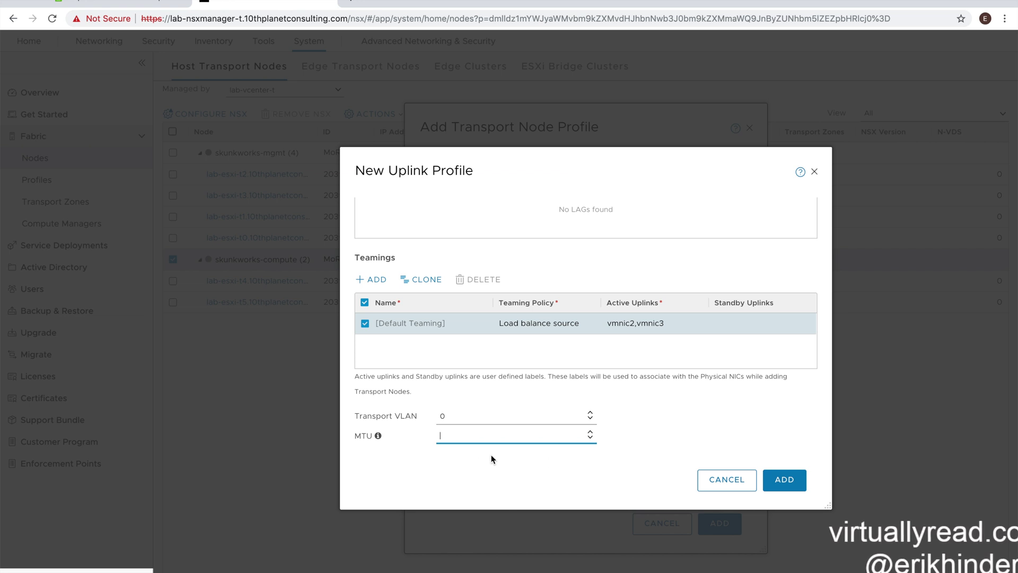
pyautogui.moveTo(377, 437)
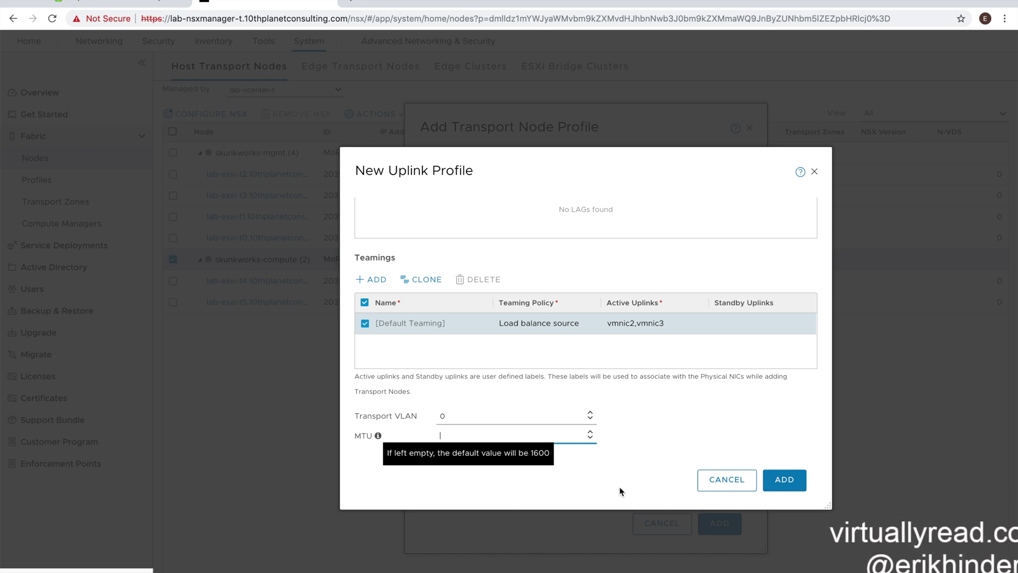
pyautogui.click(732, 414)
pyautogui.scroll(5, 742, 432)
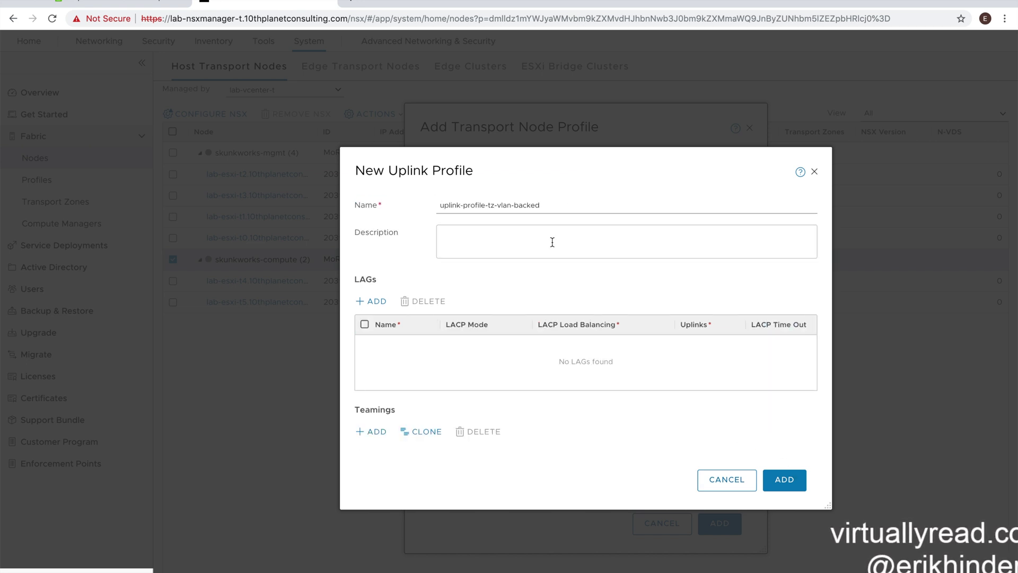
pyautogui.scroll(-3, 541, 256)
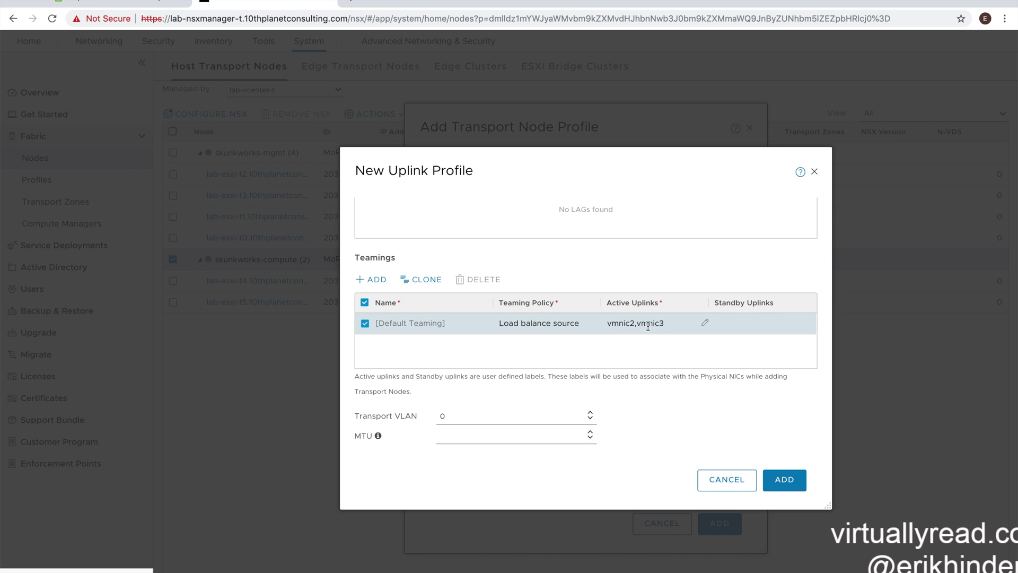
pyautogui.click(782, 484)
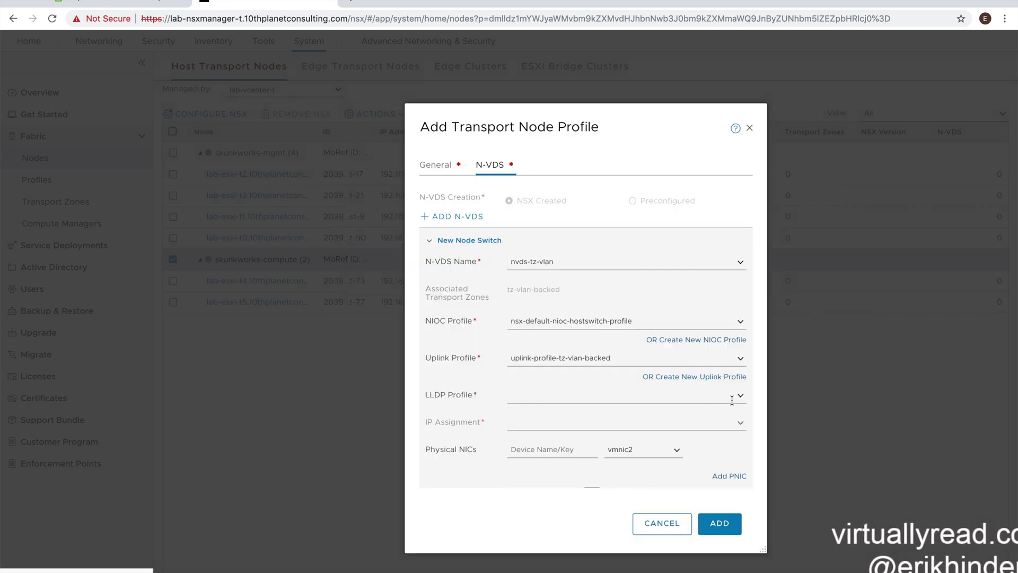
# Choose LLDP profile LLDP [Send Packet Enabled] and enter physical NIC vmnic2
pyautogui.scroll(-1, 732, 397)
pyautogui.click(742, 369)
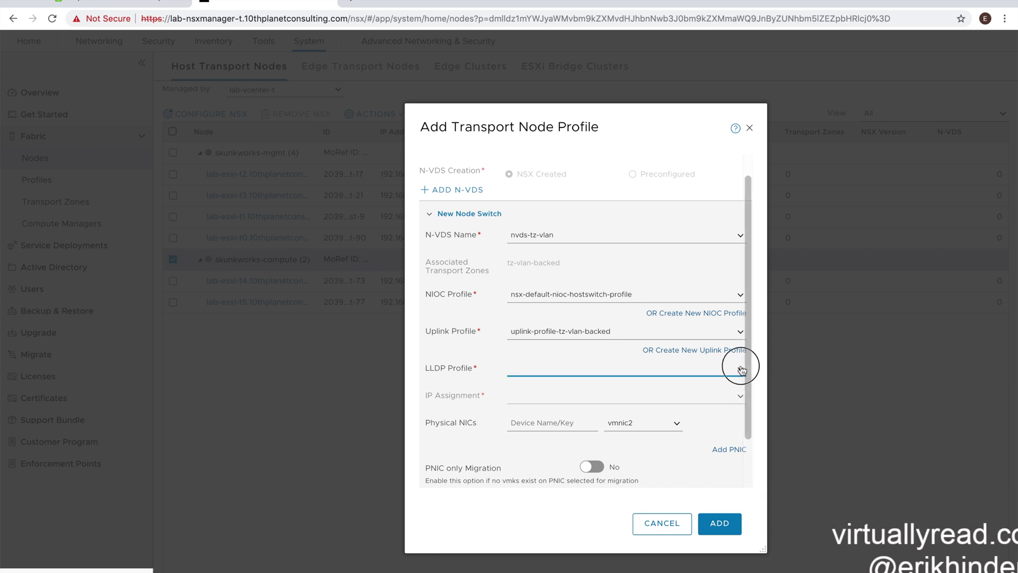
pyautogui.click(561, 399)
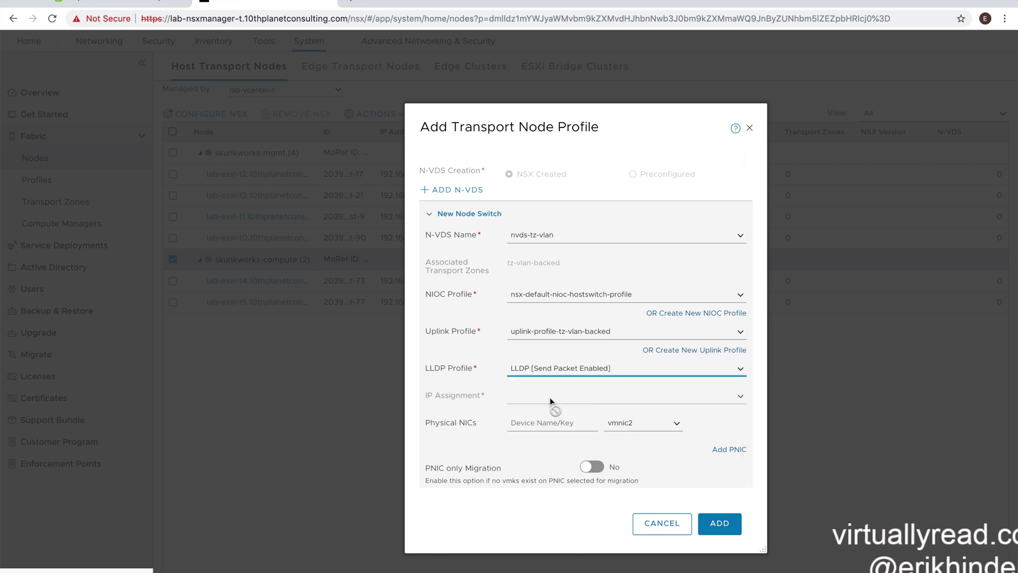
pyautogui.click(540, 422)
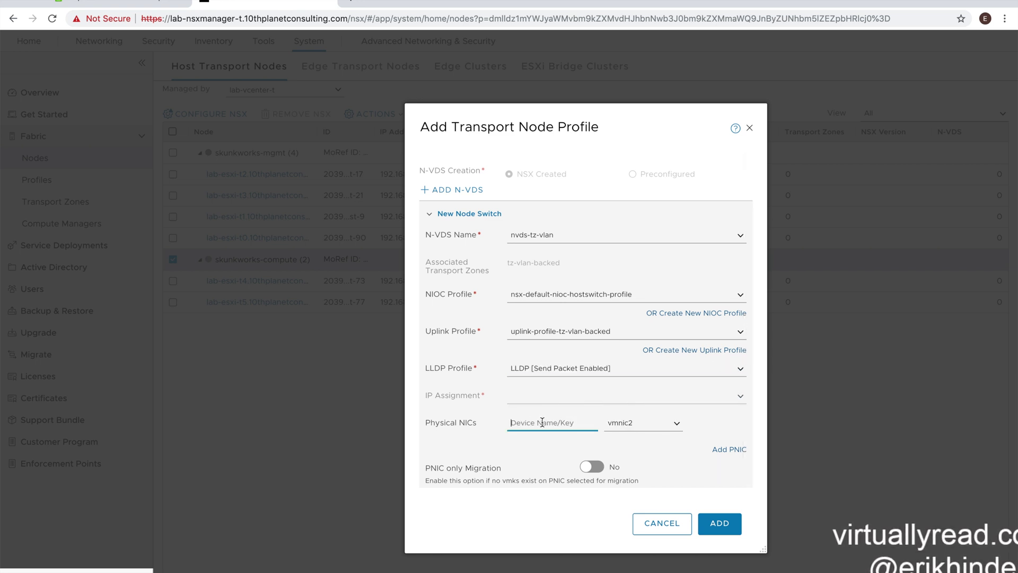
pyautogui.write('vmnic2')
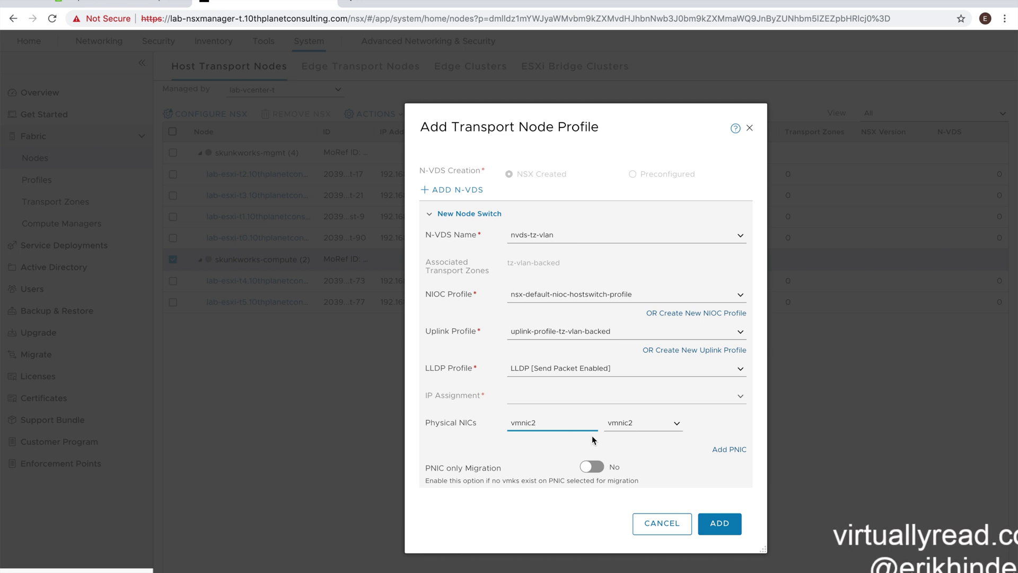
pyautogui.scroll(-2, 636, 425)
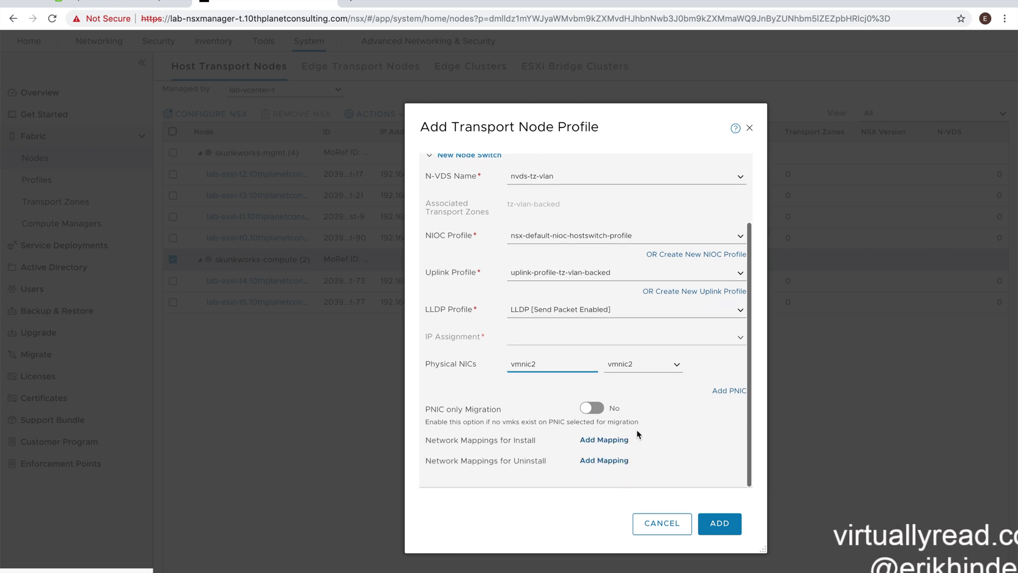
# Add physical NIC vmnic3 mapped to uplink vmnic3 and save the tnp-vlan profile
pyautogui.click(718, 393)
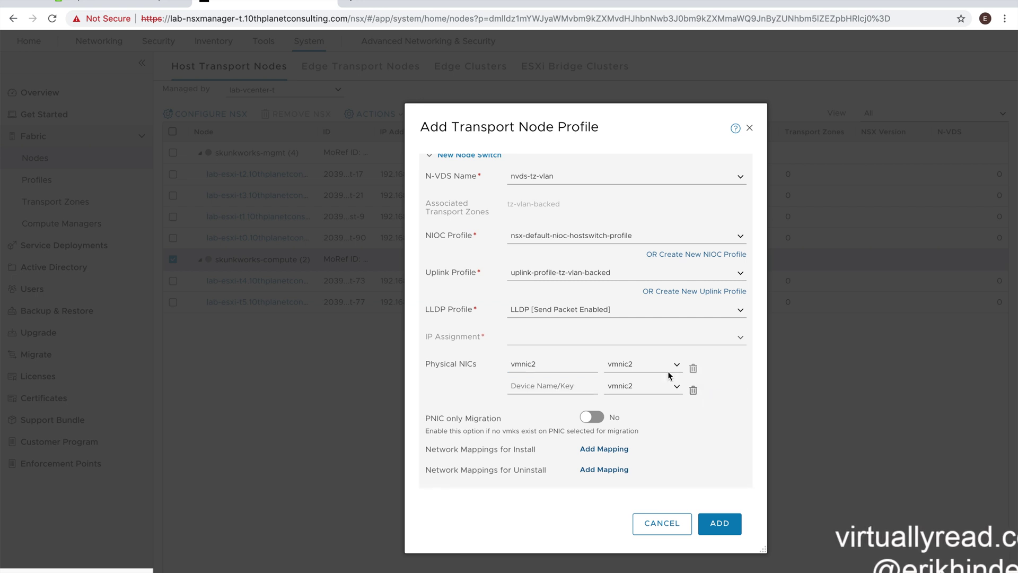
pyautogui.click(575, 384)
pyautogui.write('vmnic')
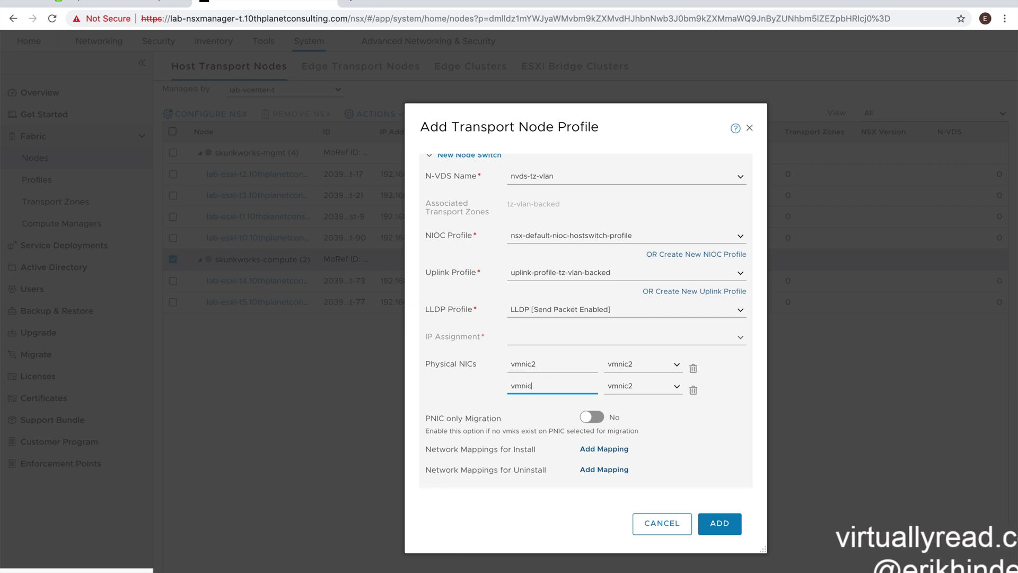
pyautogui.write('3')
pyautogui.click(676, 387)
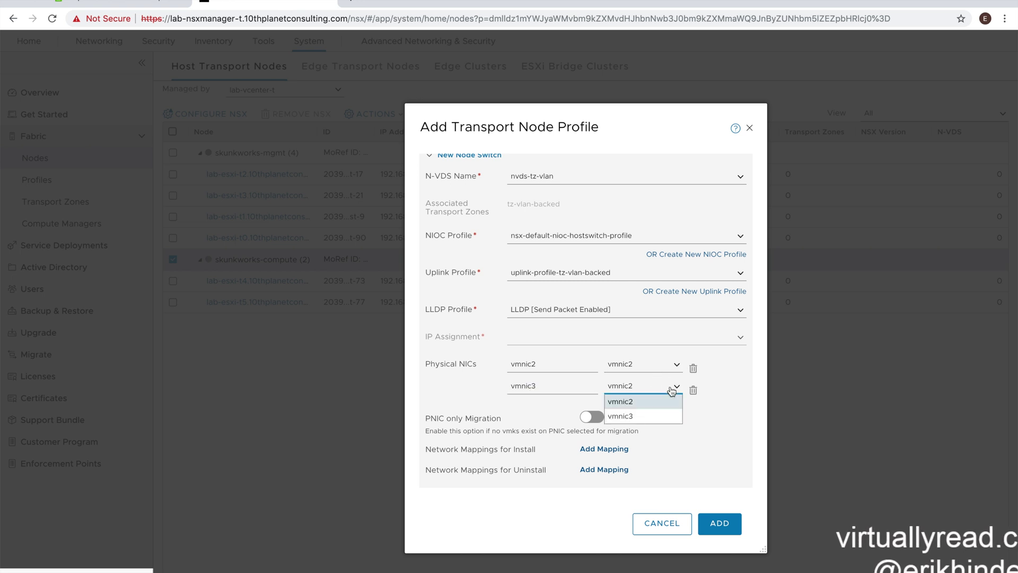
pyautogui.click(626, 417)
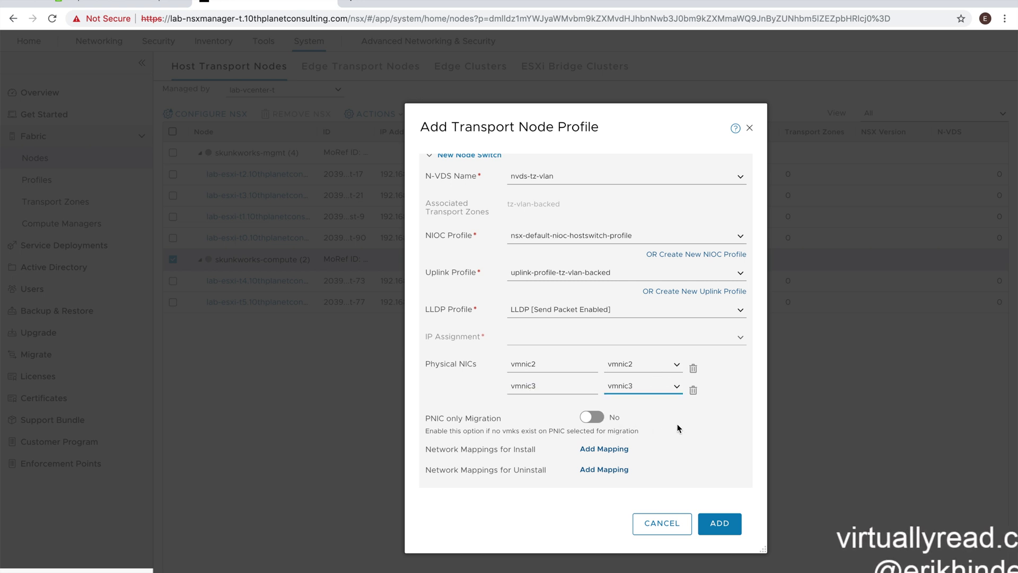
pyautogui.click(720, 525)
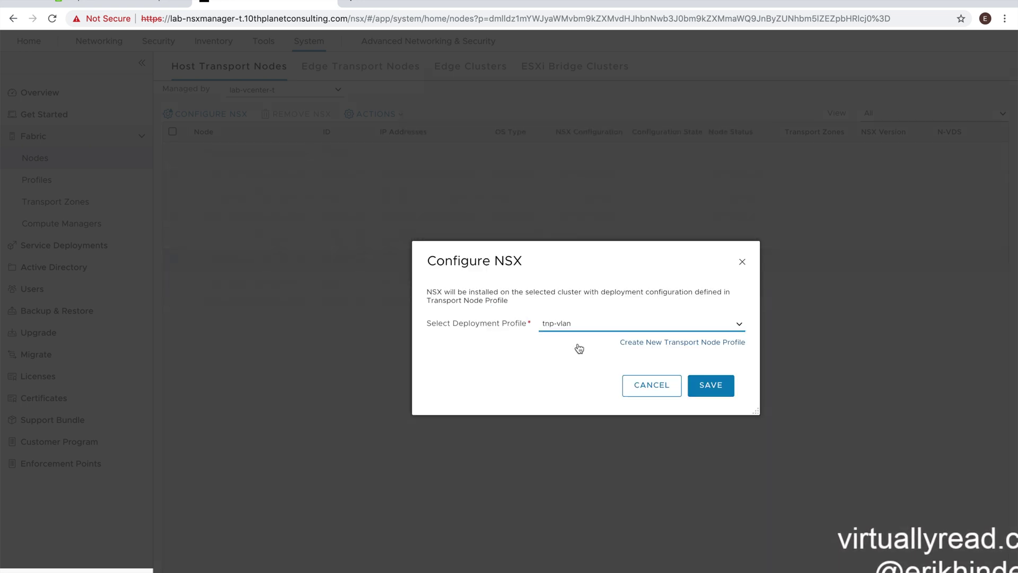
# Save the Configure NSX dialog with tnp-vlan as the deployment profile for skunkworks-compute
pyautogui.click(709, 386)
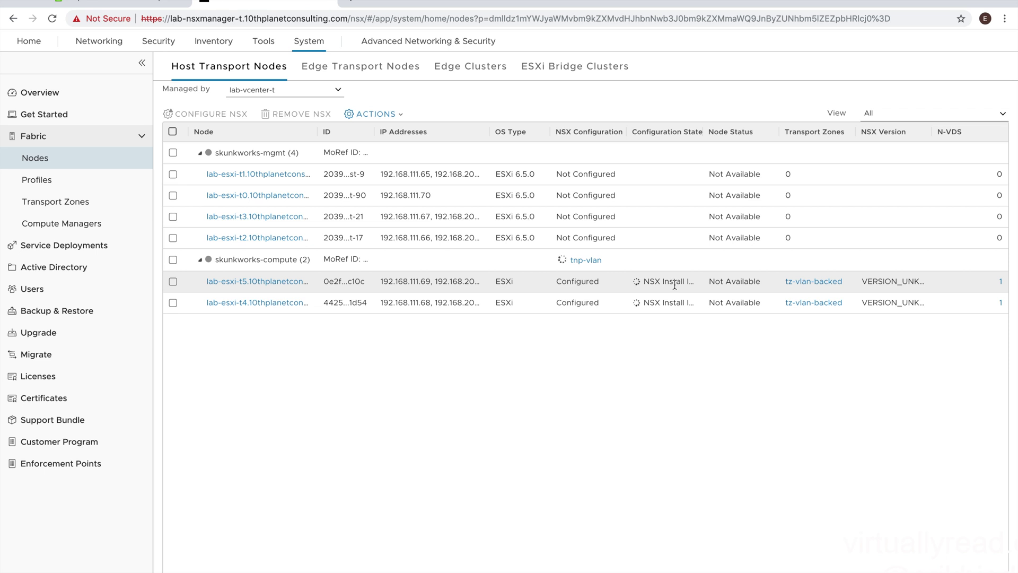
# Widen the Configuration State column and revisit Compute Managers and Nodes to confirm Success and Up
pyautogui.moveTo(703, 131); pyautogui.dragTo(736, 129)
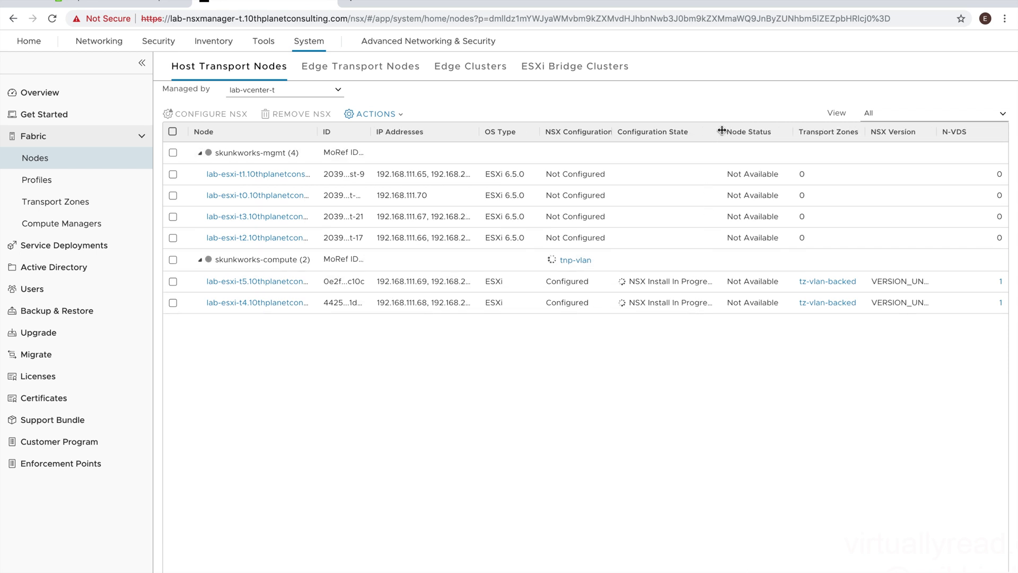
pyautogui.moveTo(719, 130); pyautogui.dragTo(722, 131)
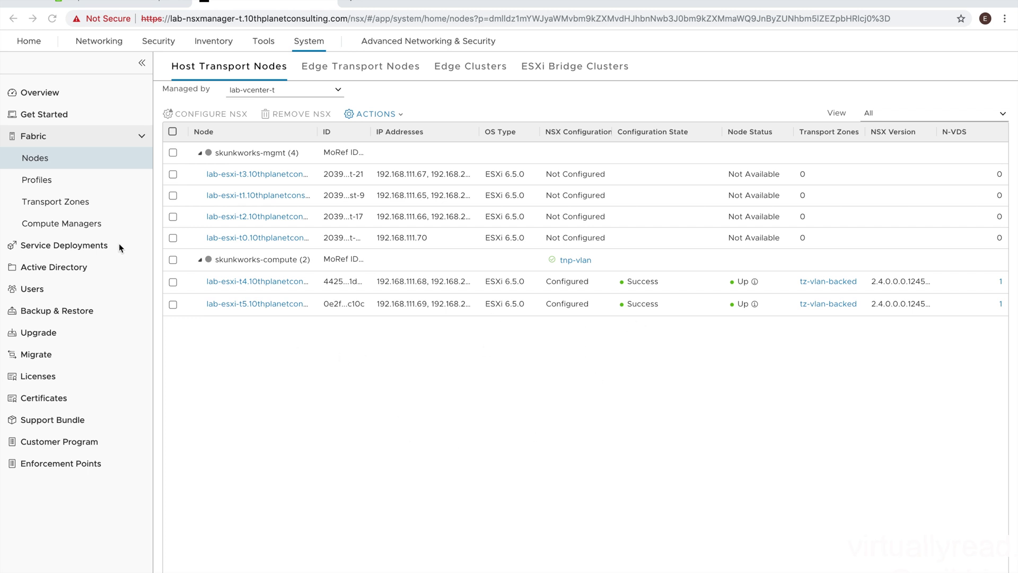
pyautogui.click(98, 228)
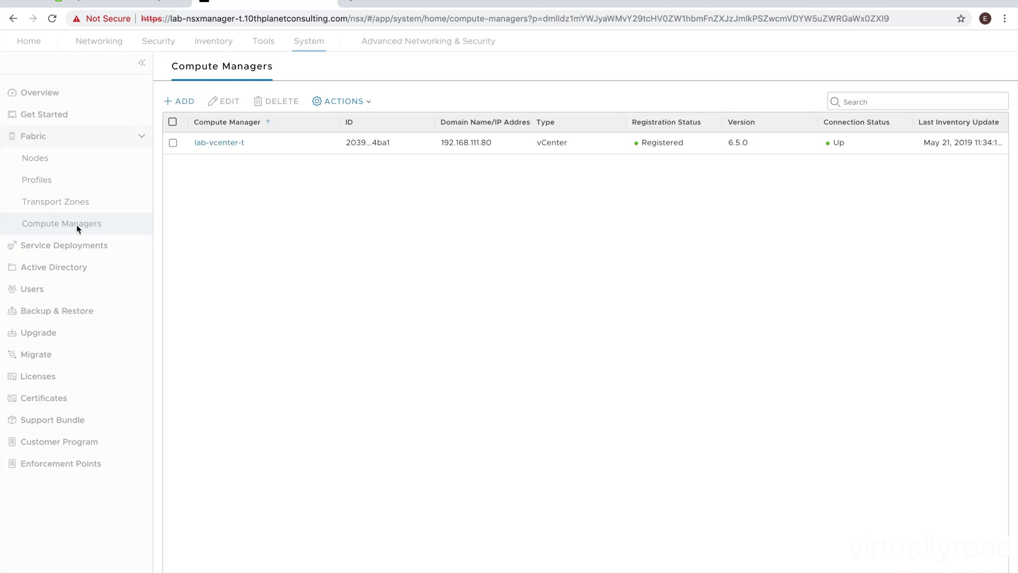
pyautogui.click(64, 164)
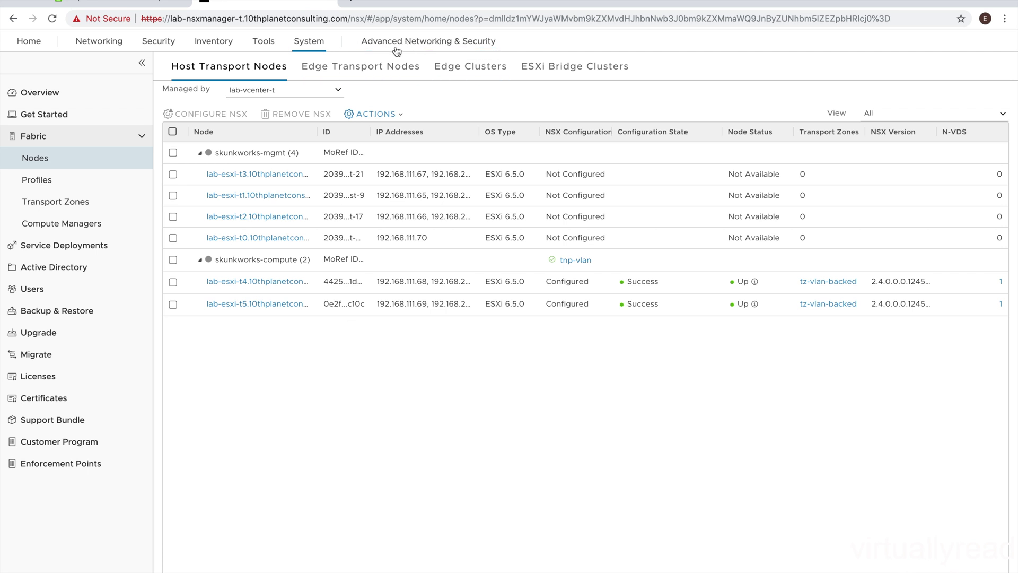
pyautogui.click(488, 47)
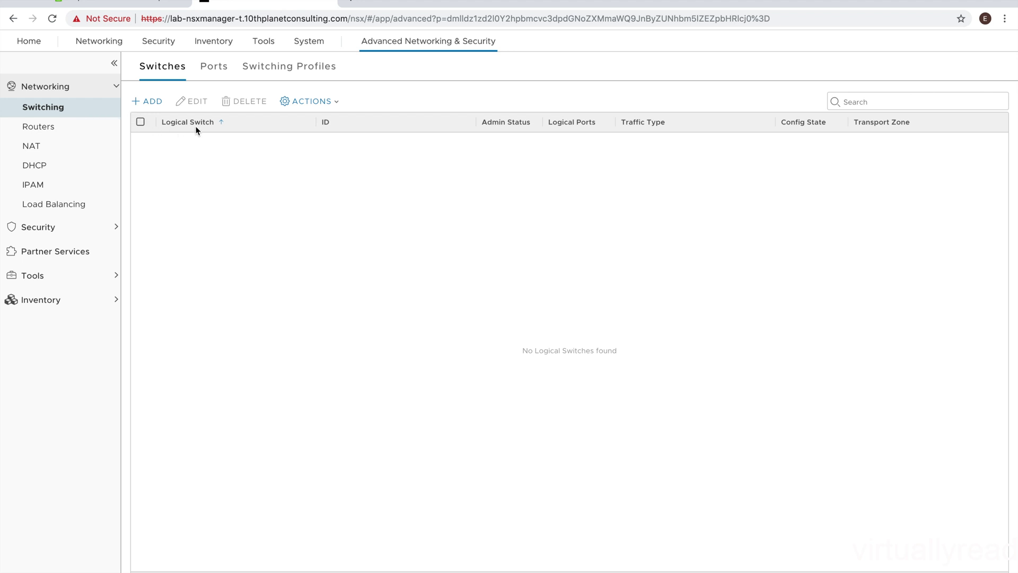
# Start a new logical switch named ls-1, keeping the default uplink teaming policy
pyautogui.click(153, 104)
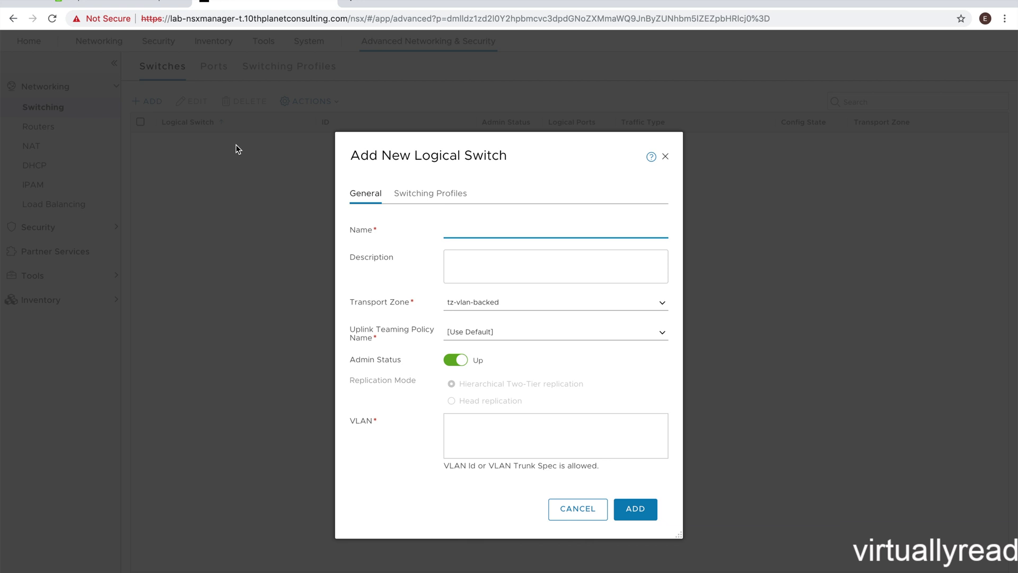
pyautogui.write('ls1')
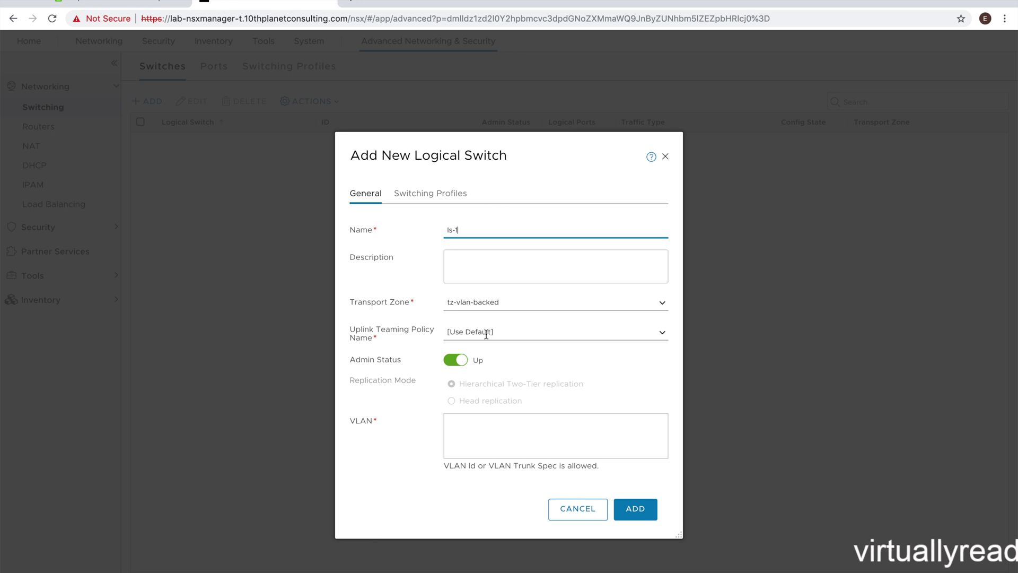
pyautogui.click(663, 332)
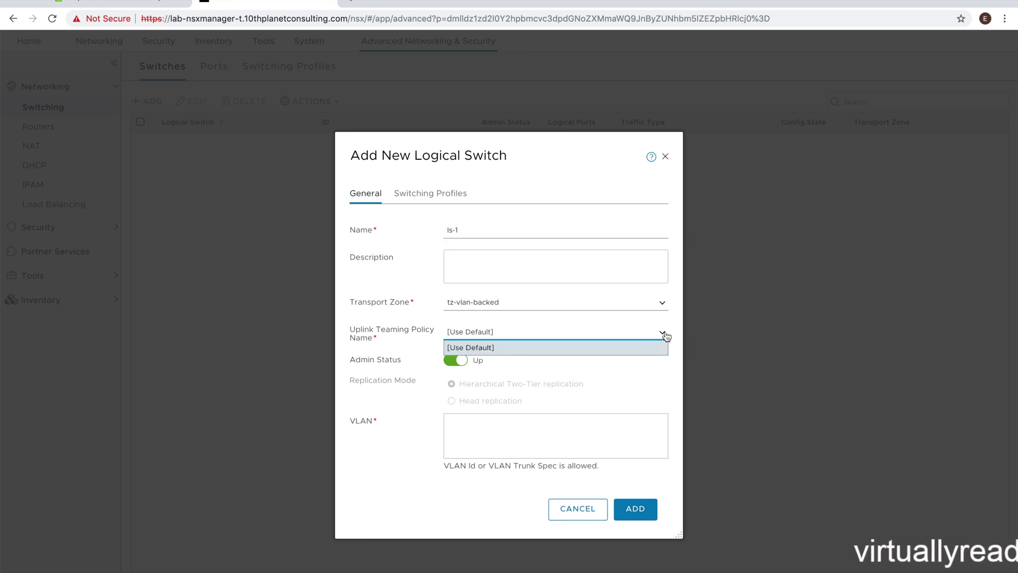
pyautogui.click(665, 335)
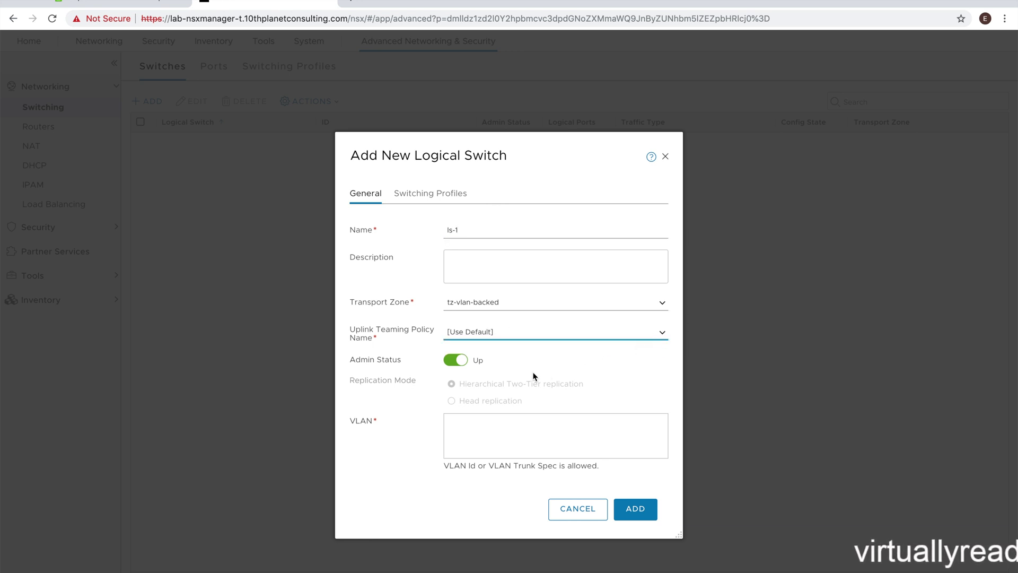
# Set the switch's VLAN ID to 0, then review its switching profiles
pyautogui.click(466, 421)
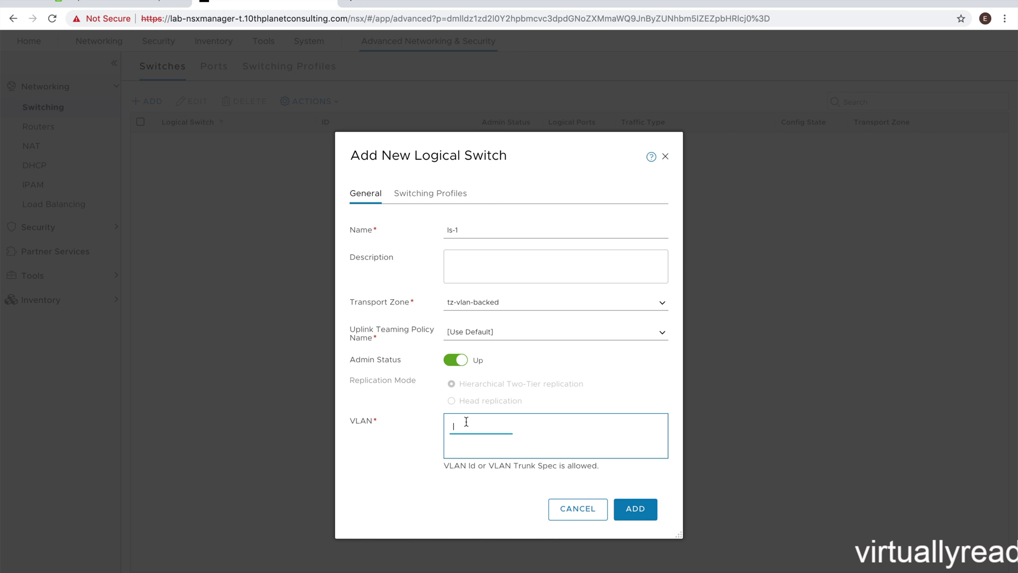
pyautogui.write('0-')
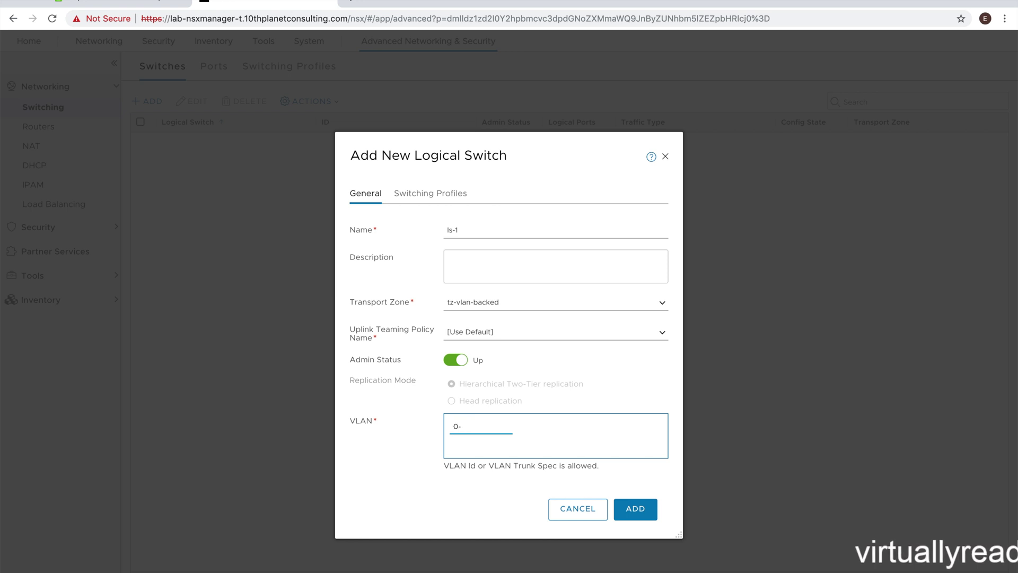
pyautogui.write('40')
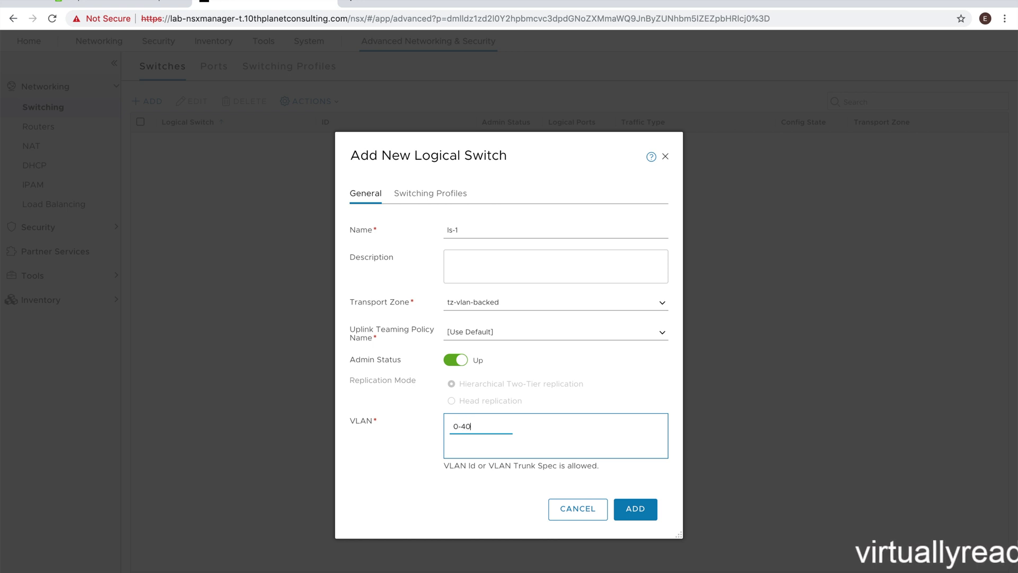
pyautogui.write('94')
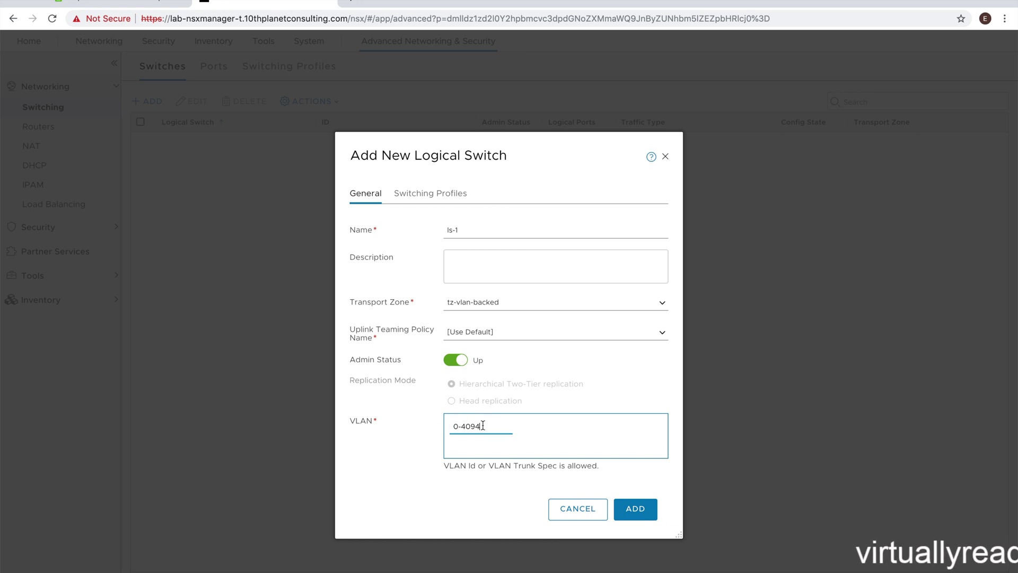
pyautogui.press('BackSpace')
pyautogui.press('BackSpace')
pyautogui.press('BackSpace')
pyautogui.press('BackSpace')
pyautogui.press('BackSpace')
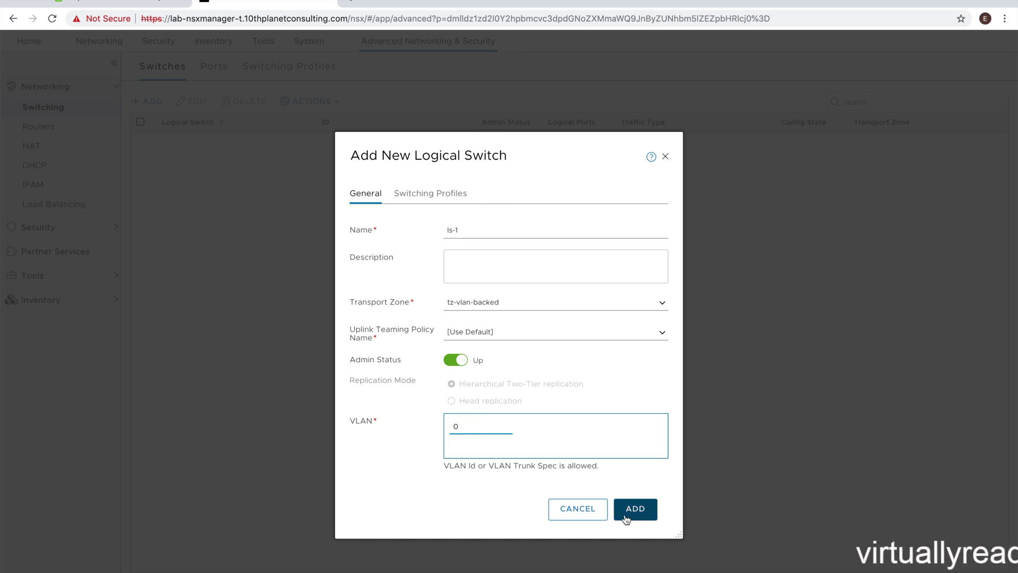
pyautogui.click(428, 194)
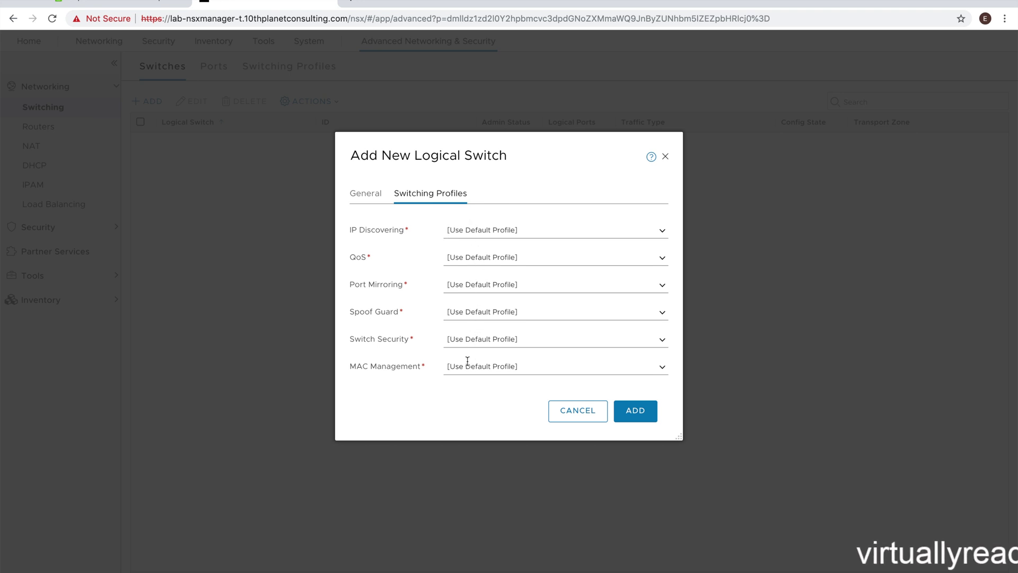
# Return to the General settings and submit the ls-1 switch for creation
pyautogui.click(366, 200)
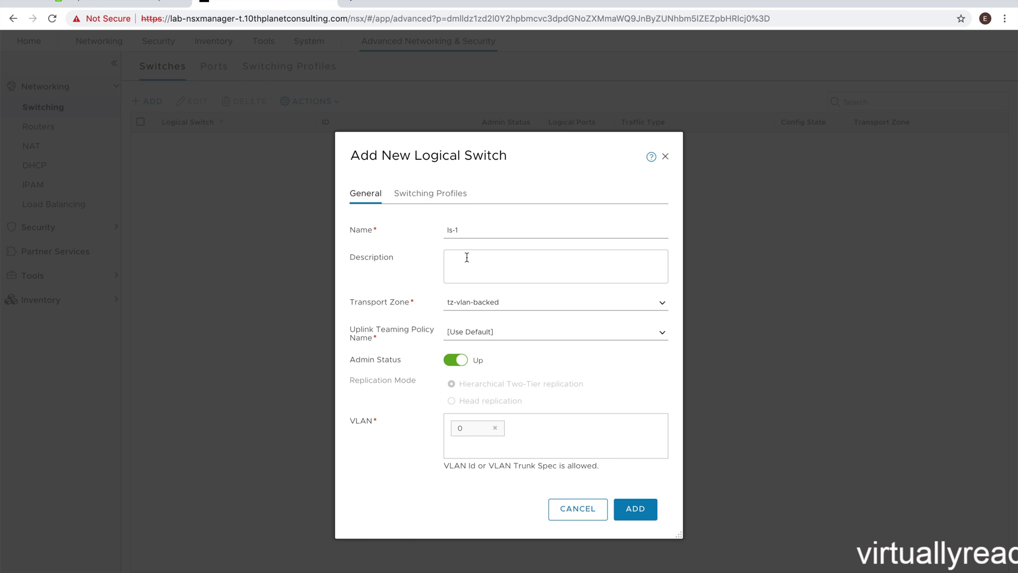
pyautogui.click(642, 514)
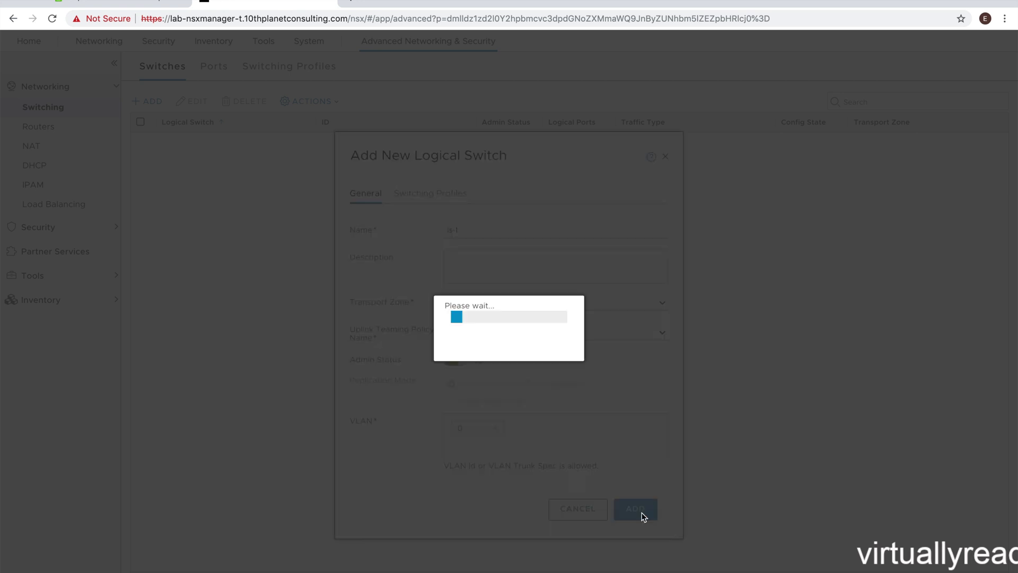